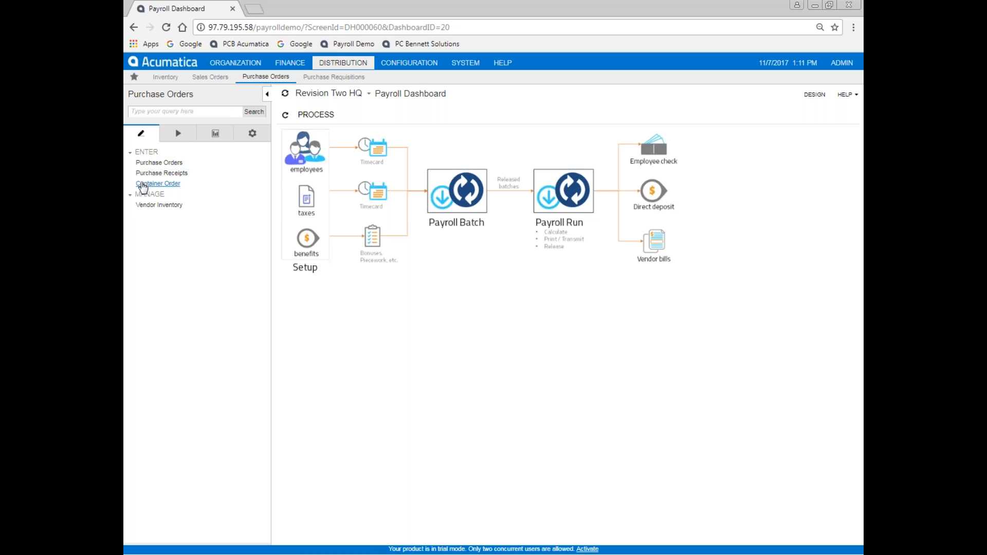
# Open a new container order, set its priority to LOW - Low and its order date to 11/1/2017
pyautogui.click(154, 184)
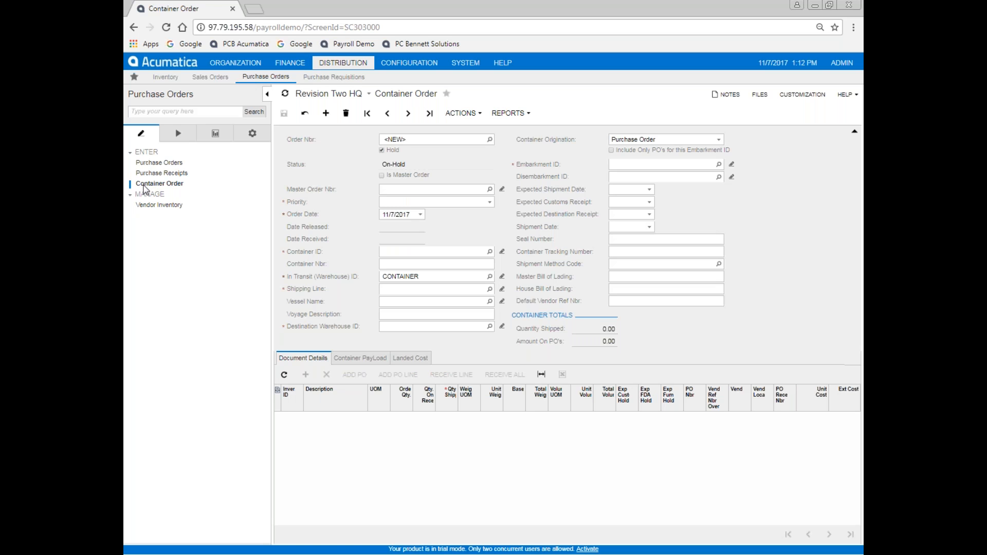
pyautogui.click(327, 121)
pyautogui.click(393, 190)
pyautogui.click(490, 203)
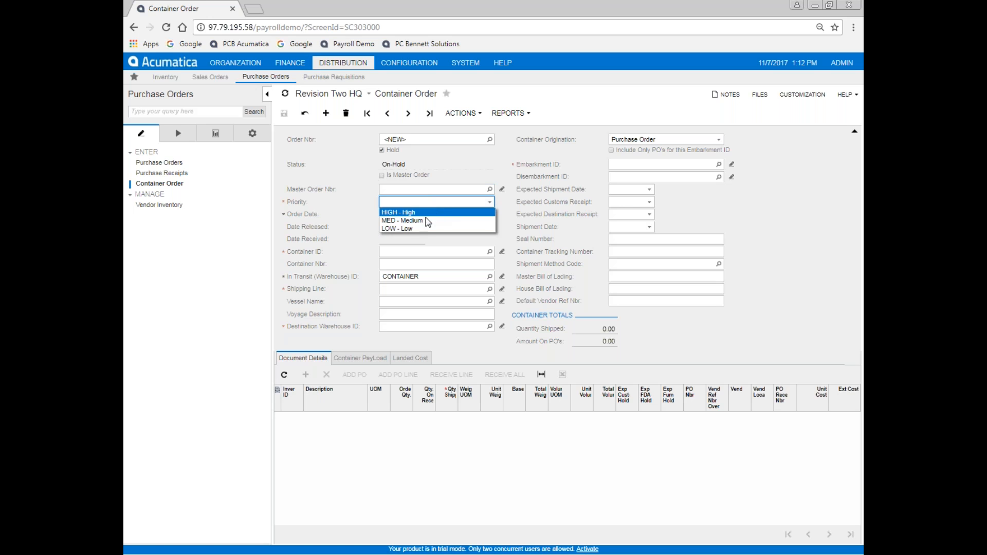
pyautogui.click(442, 228)
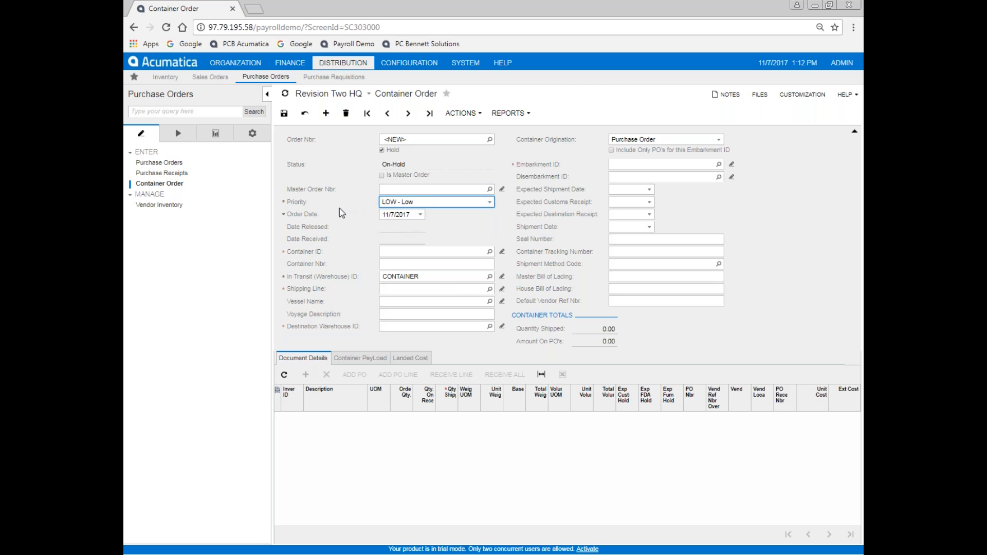
pyautogui.click(420, 214)
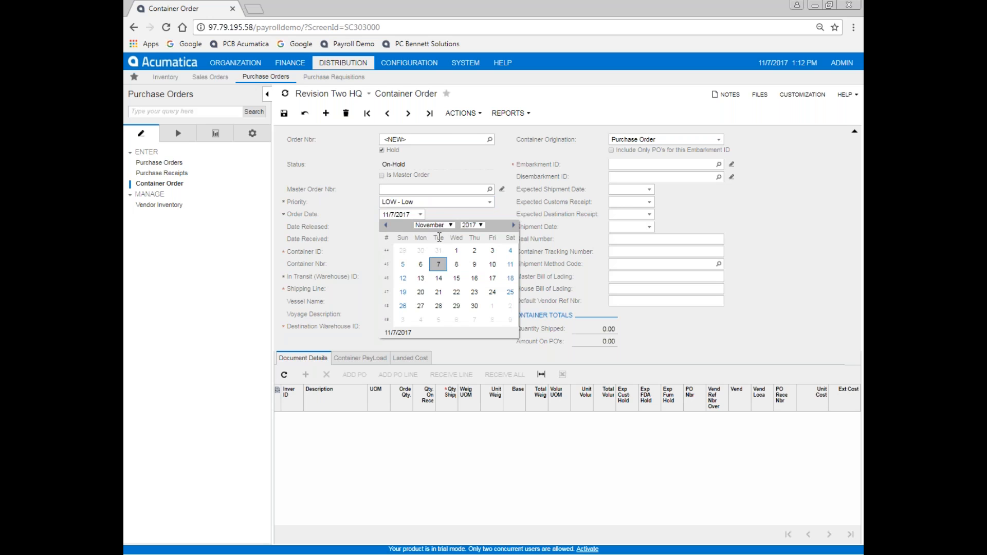
pyautogui.click(460, 251)
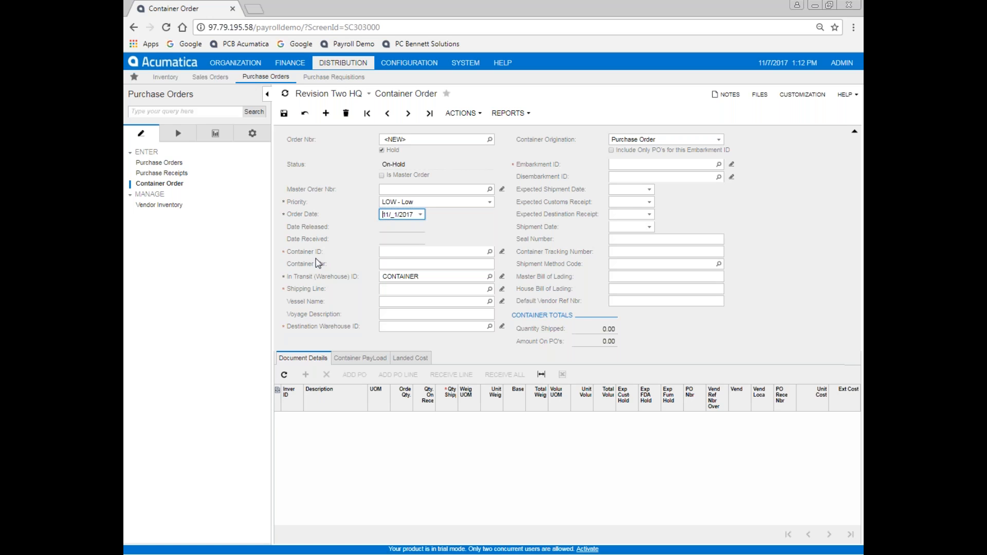
# Select container ID 123456 for the order and enter 654 as the container number
pyautogui.click(393, 252)
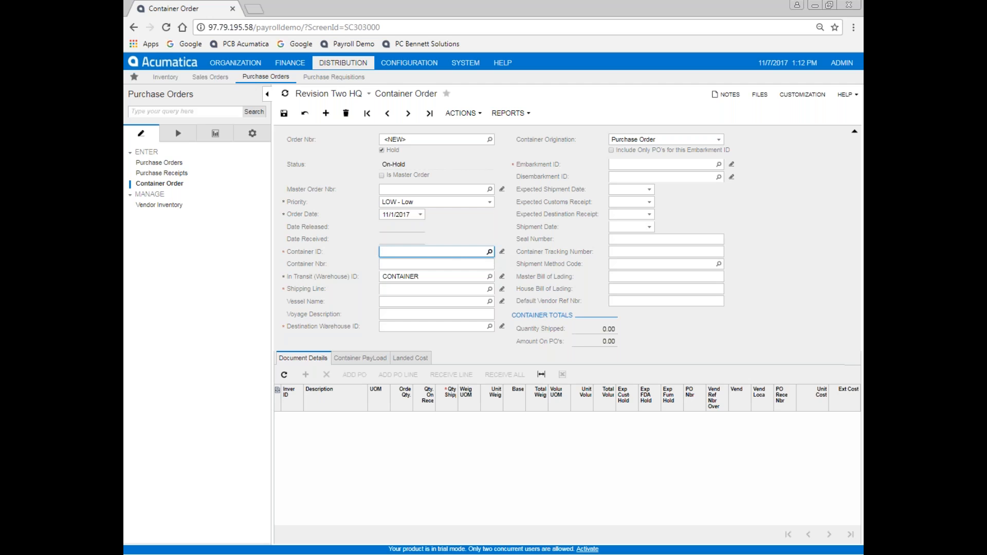
pyautogui.click(489, 251)
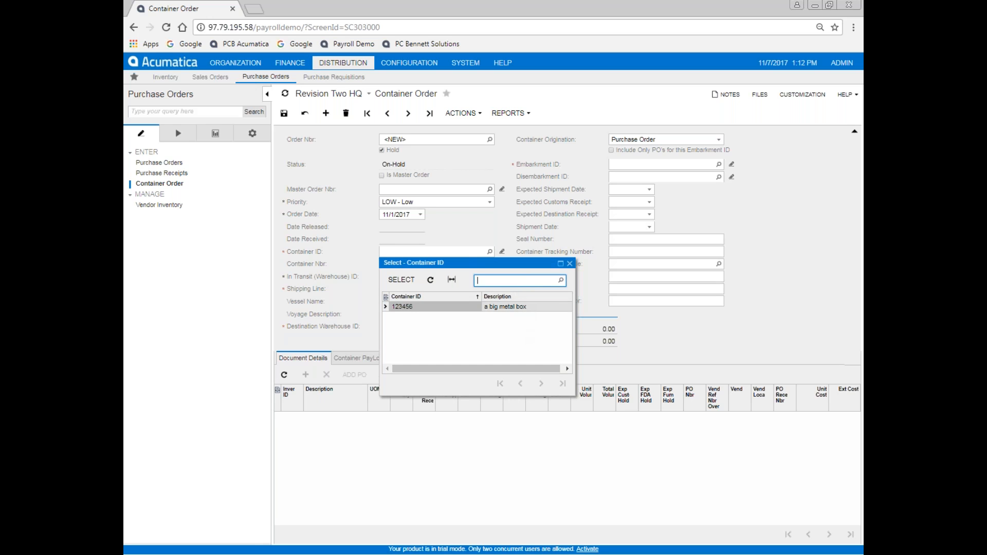
pyautogui.doubleClick(415, 308)
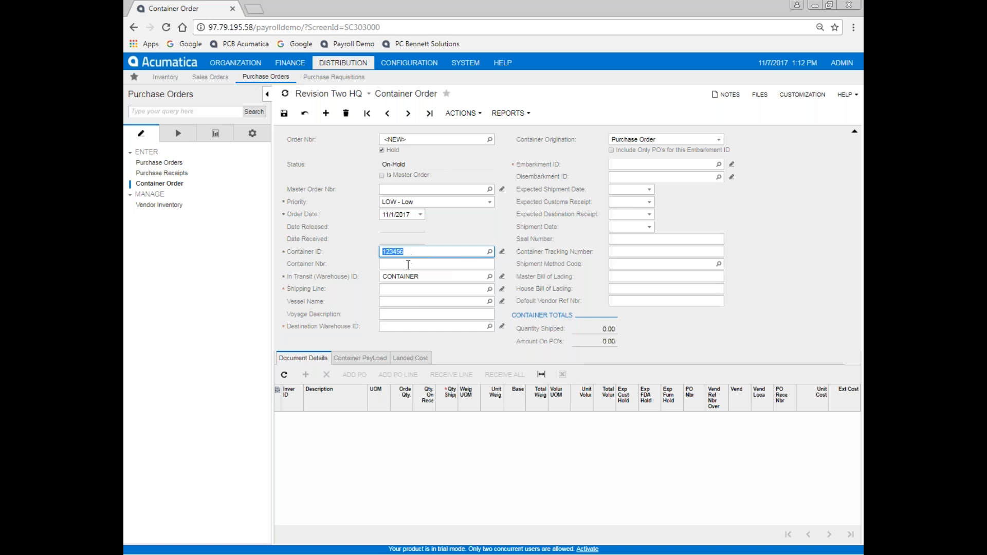
pyautogui.click(408, 265)
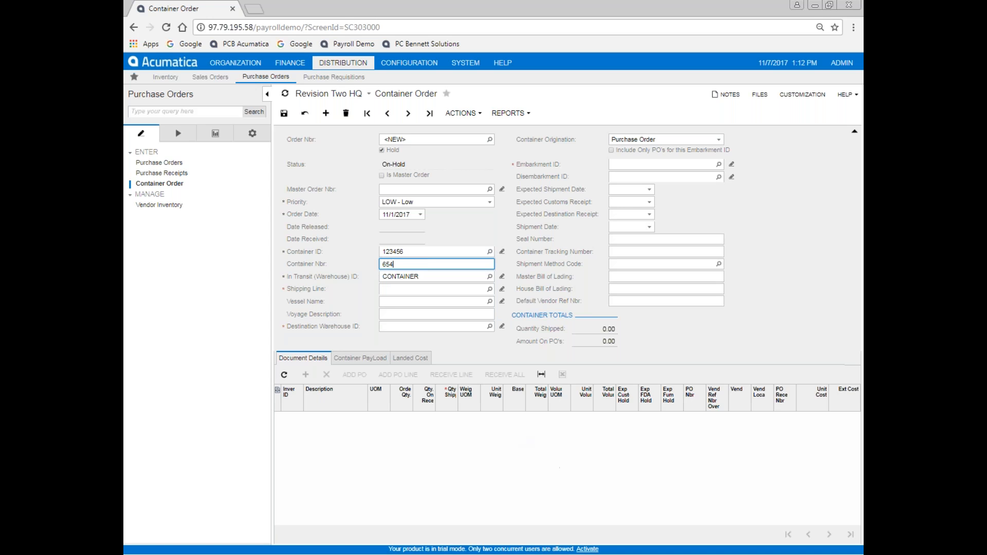
pyautogui.click(430, 277)
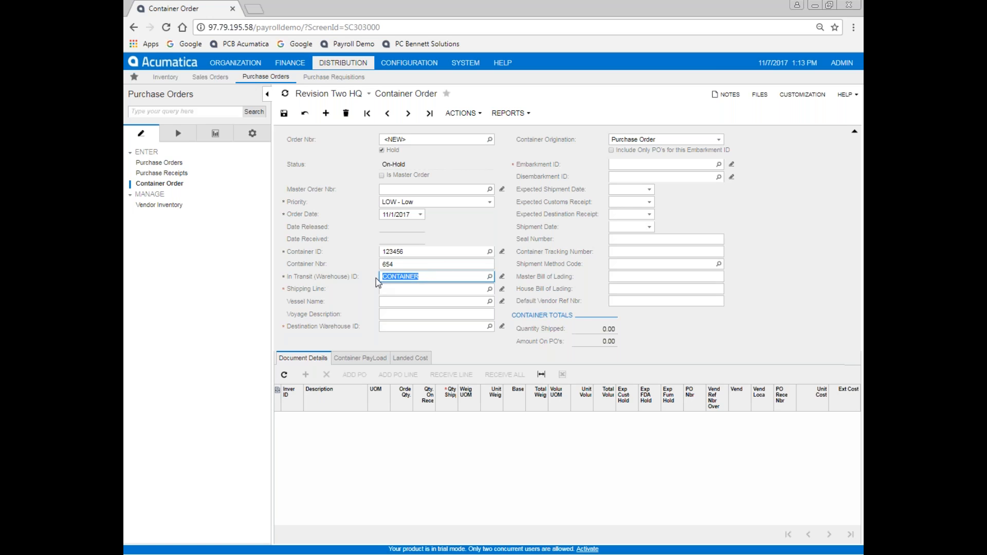
# Set the order's shipping line to VANLINES and its vessel name to LA PINTA
pyautogui.click(384, 290)
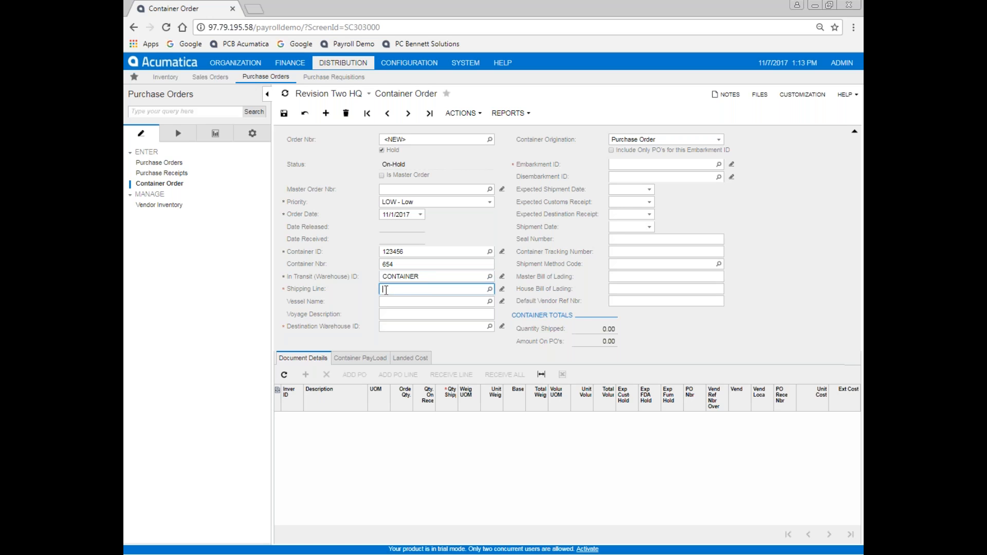
pyautogui.click(490, 290)
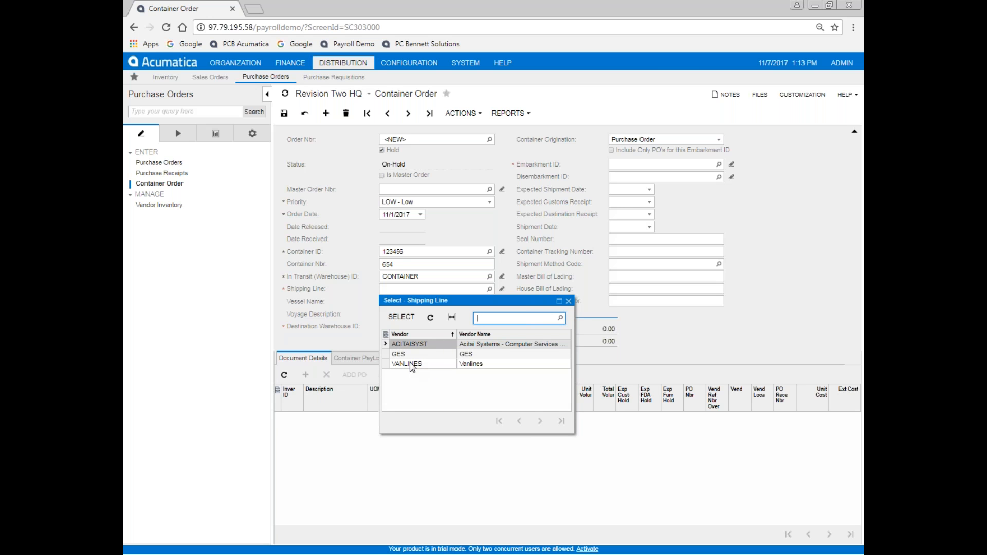
pyautogui.click(414, 356)
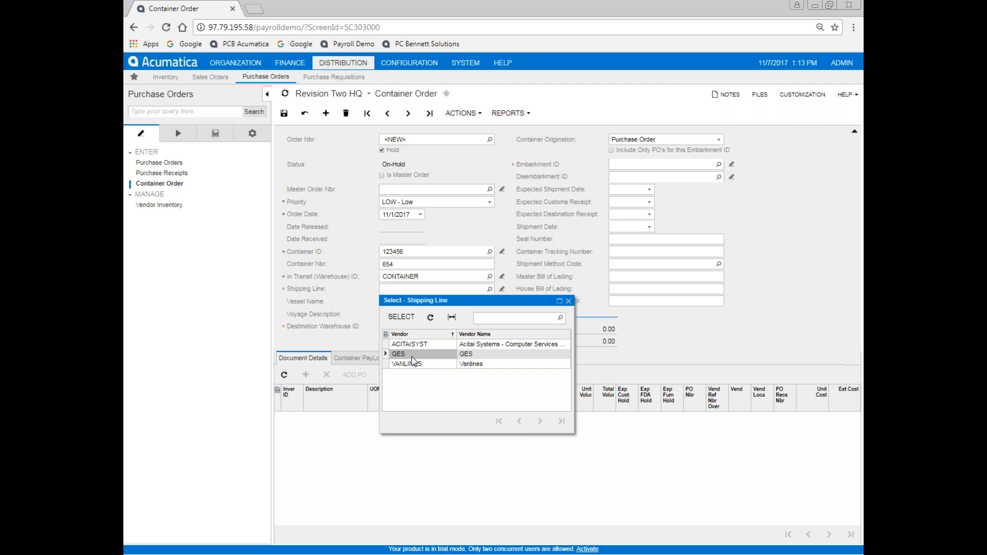
pyautogui.click(409, 365)
pyautogui.doubleClick(409, 364)
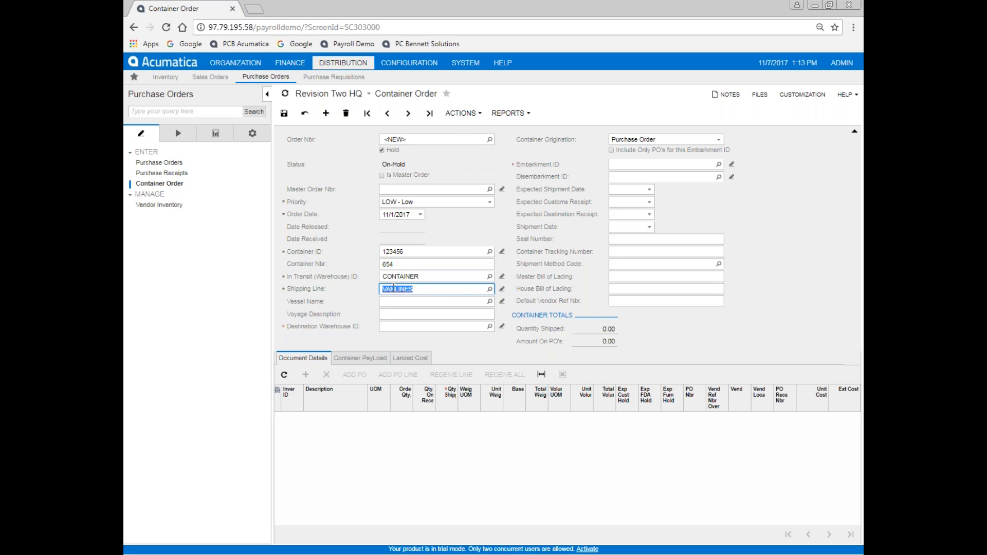
pyautogui.click(385, 301)
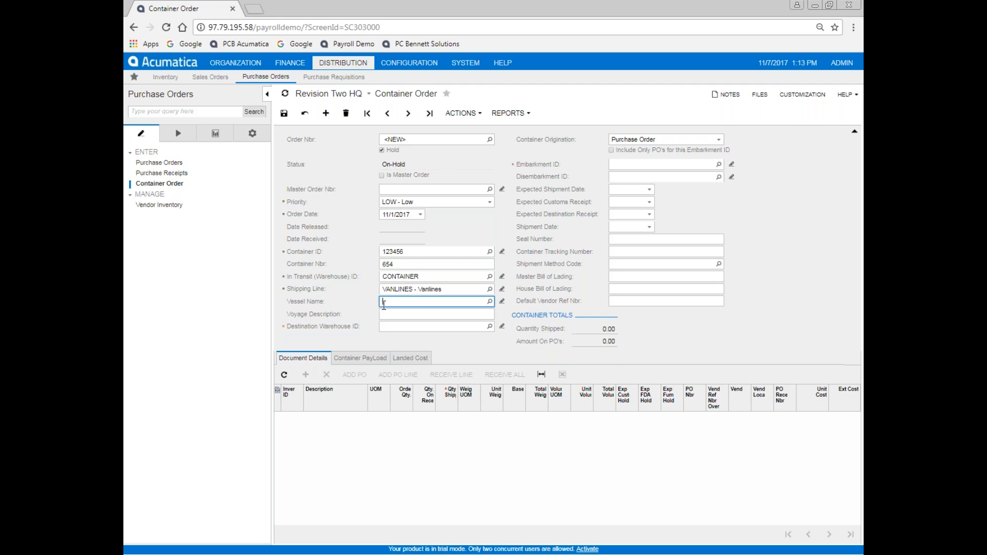
pyautogui.click(489, 301)
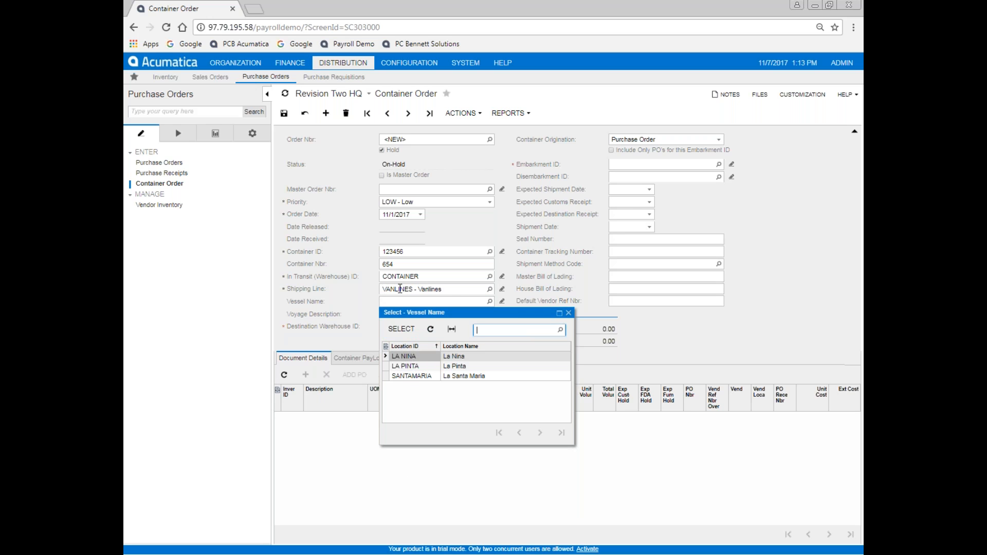
pyautogui.doubleClick(404, 367)
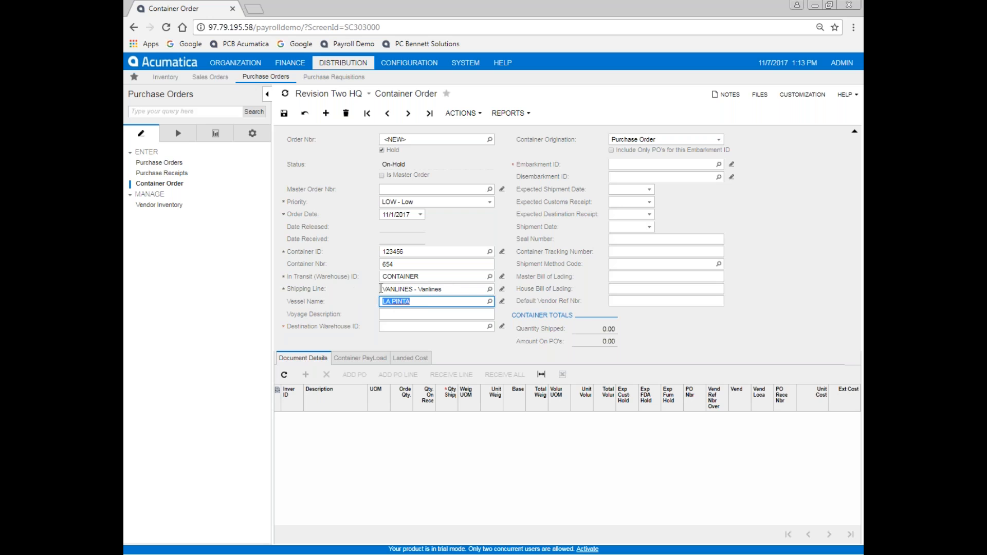
# Examine the locations listed in the VANLINES vendor record, then close the record
pyautogui.click(502, 289)
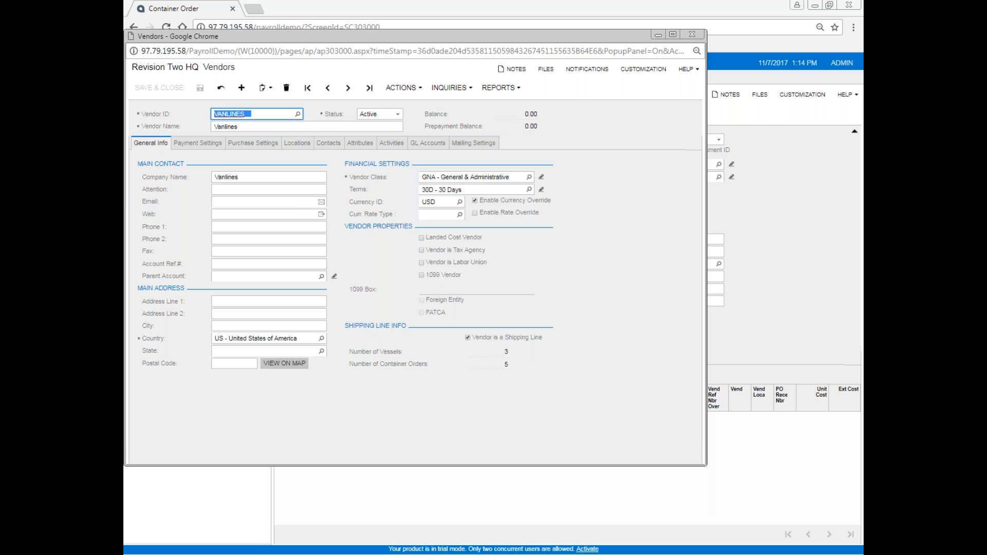
pyautogui.click(298, 146)
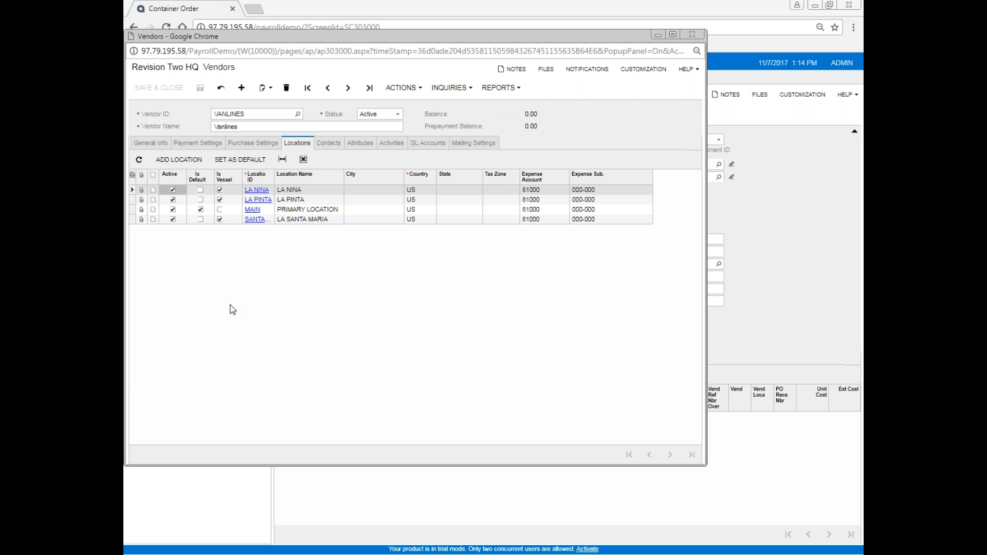
pyautogui.click(693, 32)
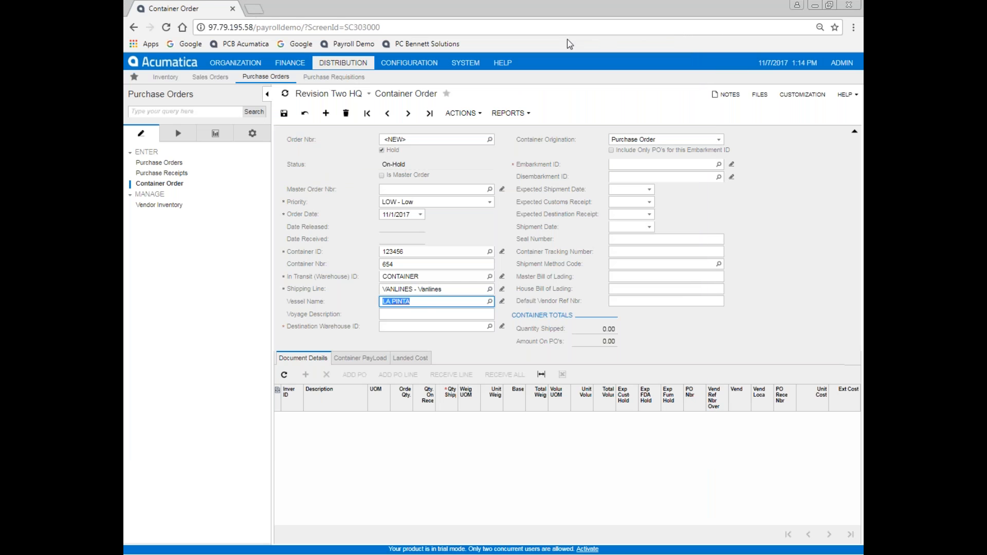
# Leave the container order without saving and open a blank container order from the purchase orders module
pyautogui.click(133, 29)
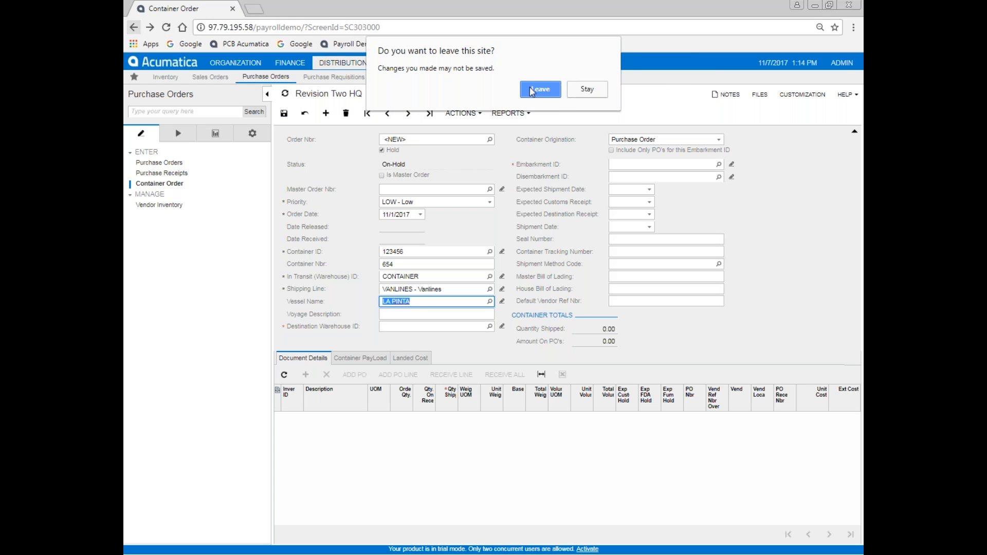
pyautogui.click(547, 94)
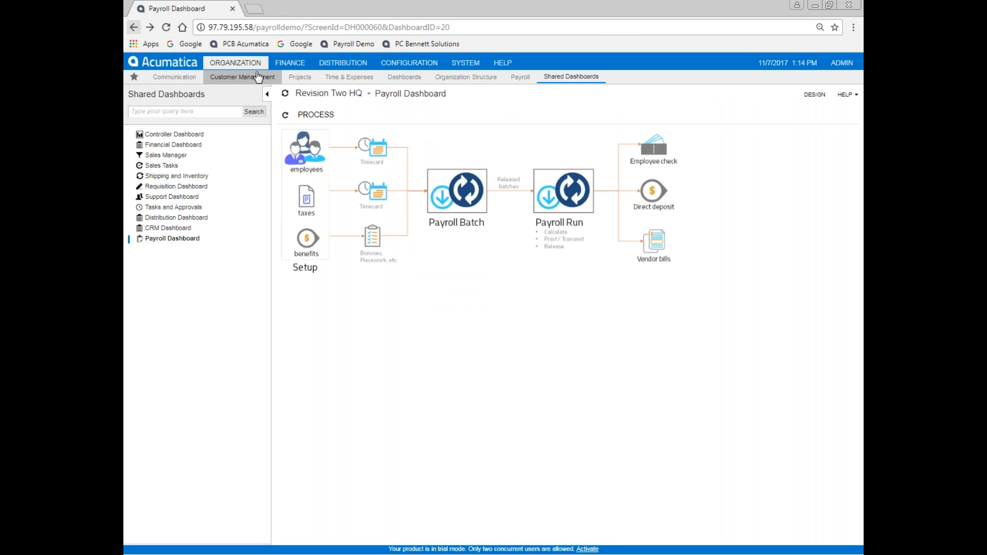
pyautogui.click(339, 63)
pyautogui.click(160, 184)
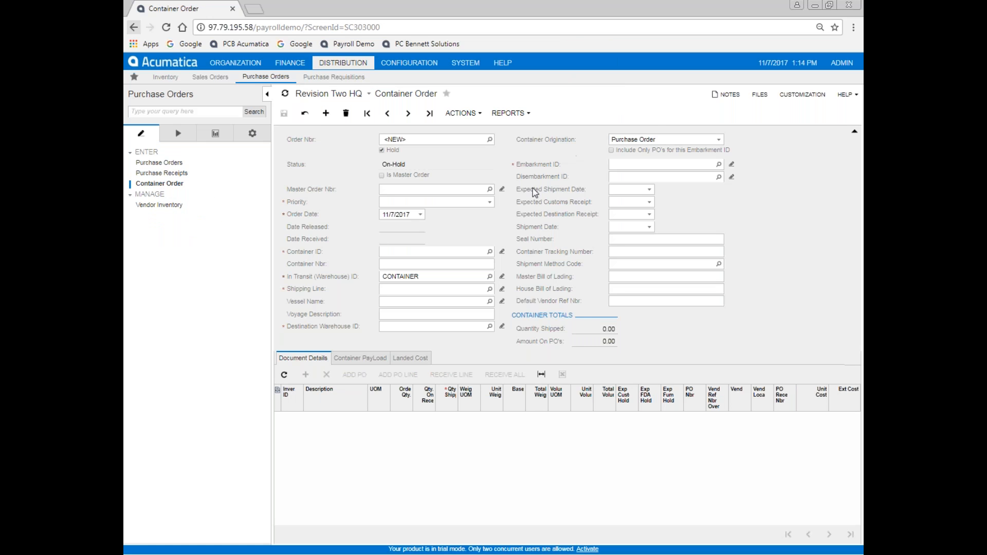
# Set the new container order's priority to LOW - Low
pyautogui.click(444, 190)
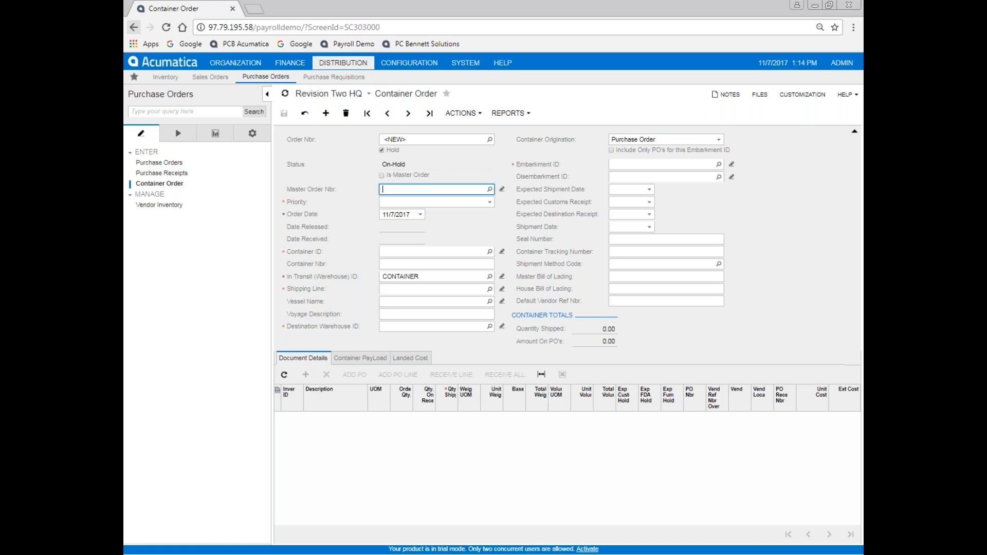
pyautogui.click(436, 201)
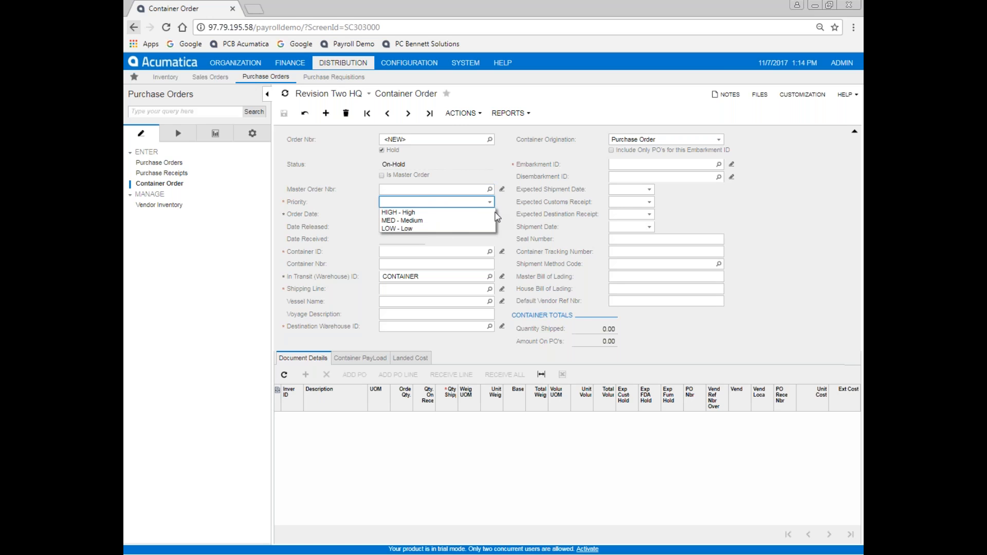
pyautogui.click(439, 229)
# Select container ID 123456 and enter 4654 as the container number
pyautogui.click(457, 256)
pyautogui.click(489, 252)
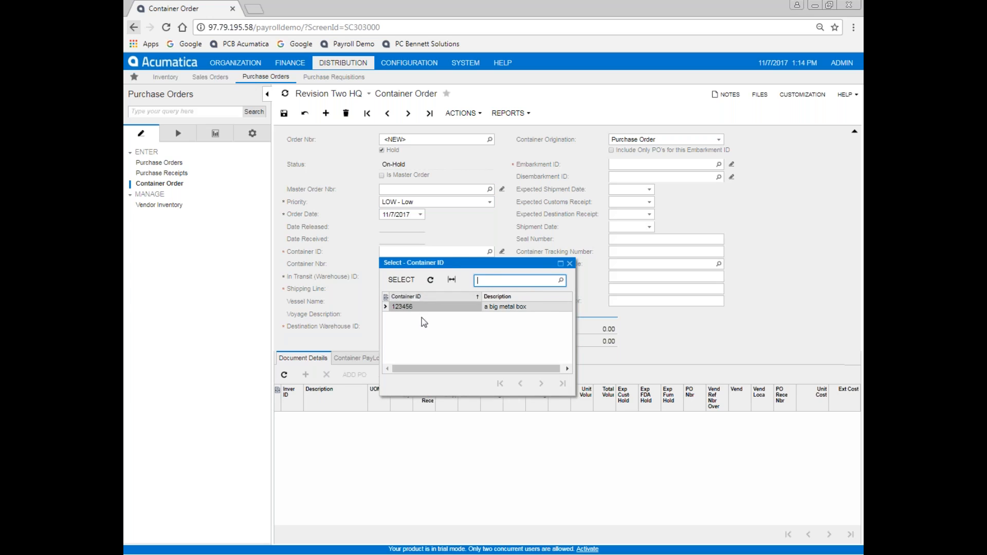
pyautogui.doubleClick(403, 307)
pyautogui.press('Tab')
pyautogui.write('4654')
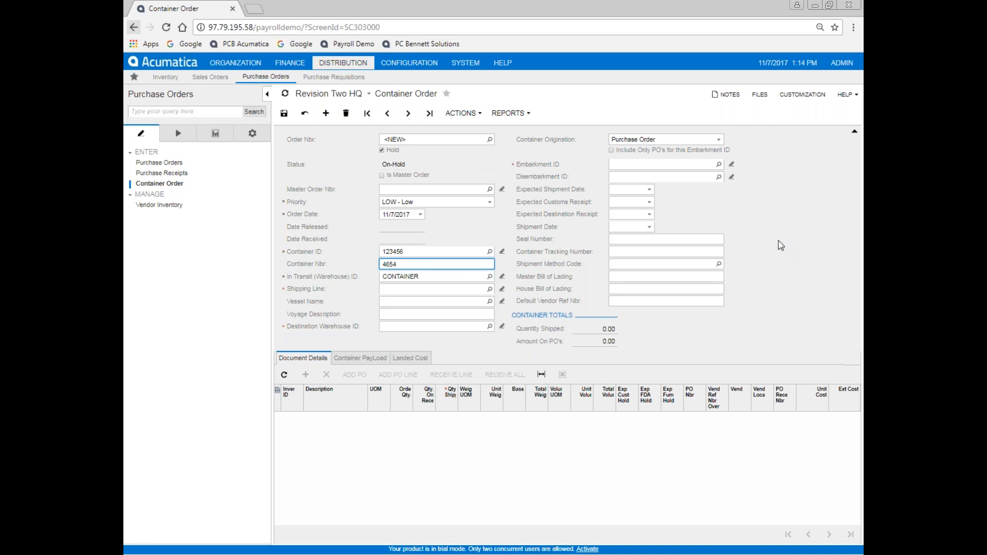
# Choose VANLINES as the shipping line and LA NINA as the vessel
pyautogui.click(484, 290)
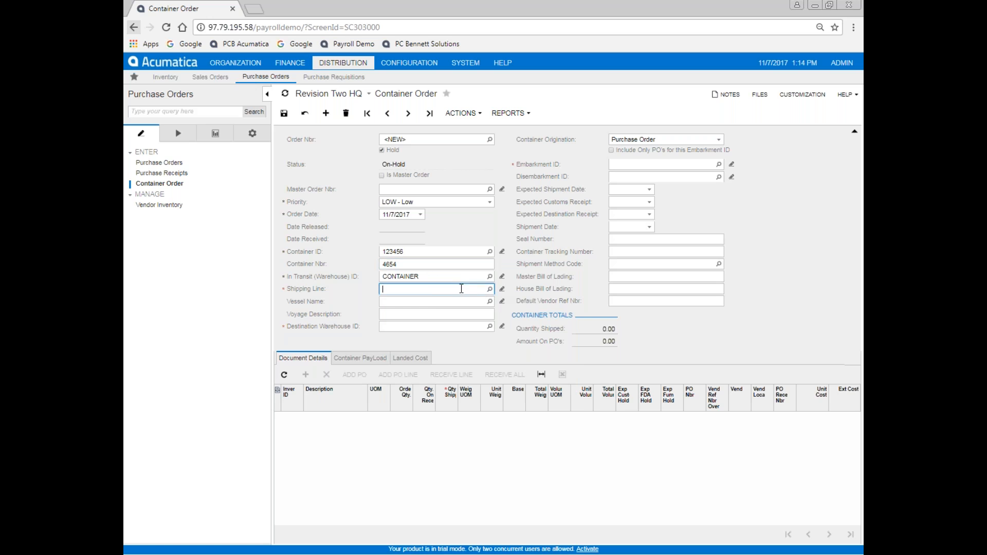
pyautogui.click(490, 290)
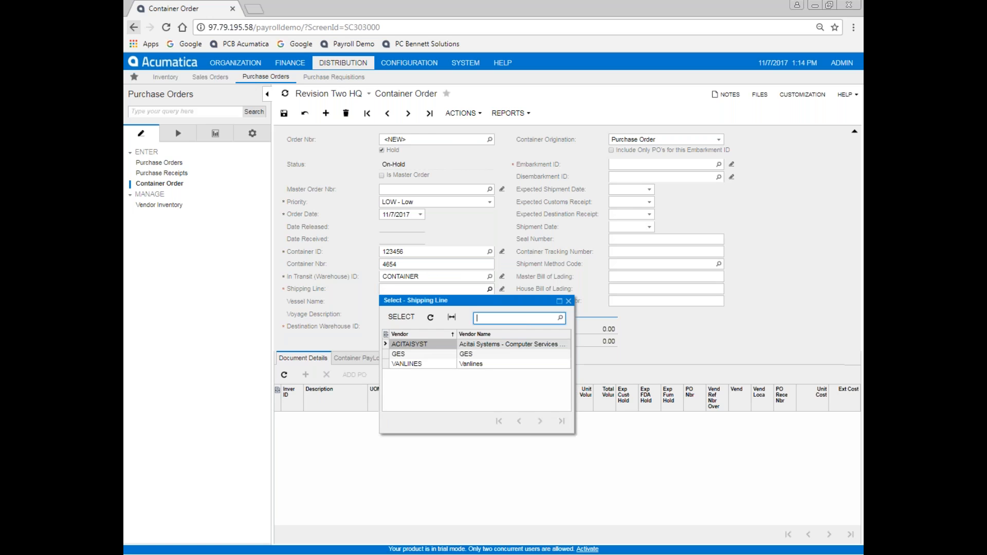
pyautogui.doubleClick(403, 365)
pyautogui.click(402, 302)
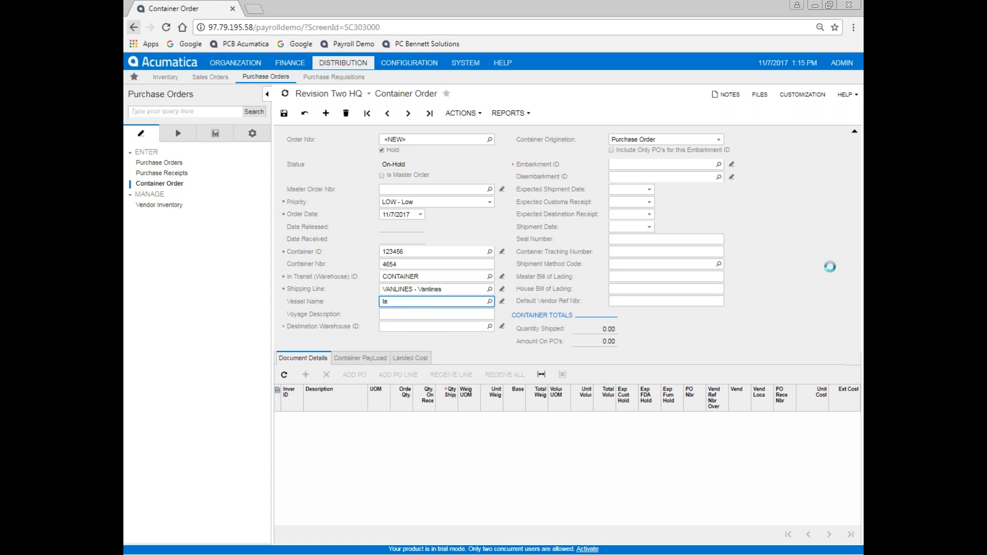
pyautogui.press('Tab')
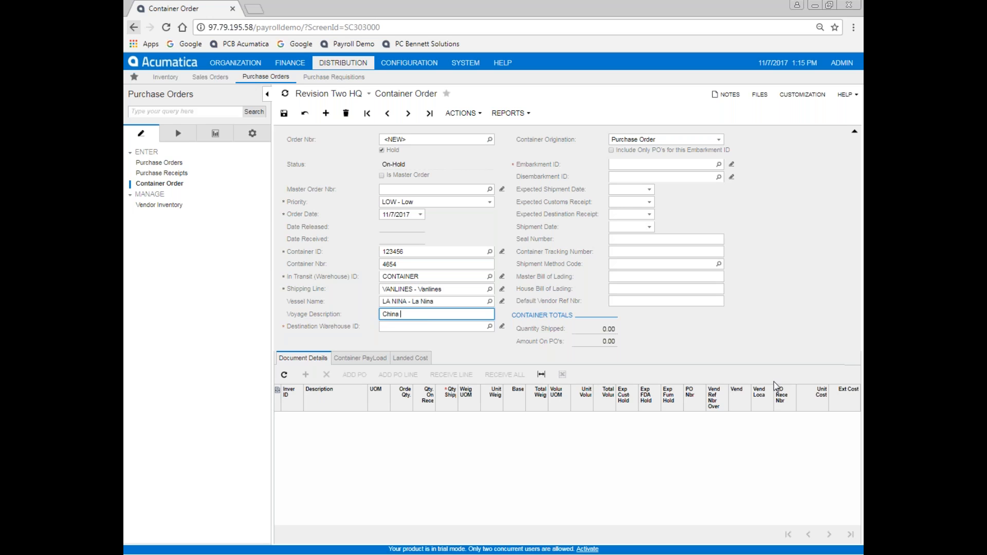
# Enter "China to Seattle" as the voyage description and choose VA-WHOLESL as the destination warehouse
pyautogui.write('Seattle')
pyautogui.press('Tab')
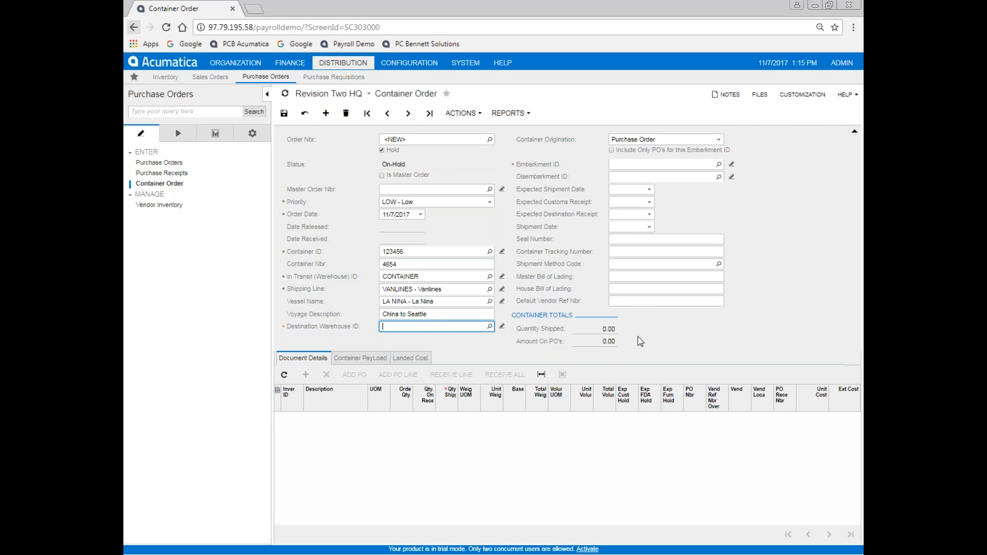
pyautogui.click(490, 327)
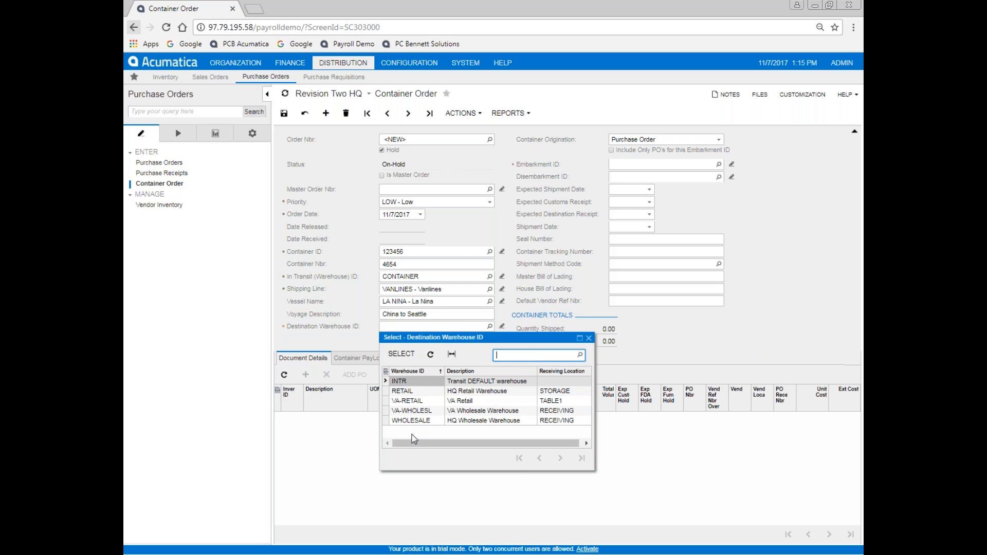
pyautogui.click(405, 415)
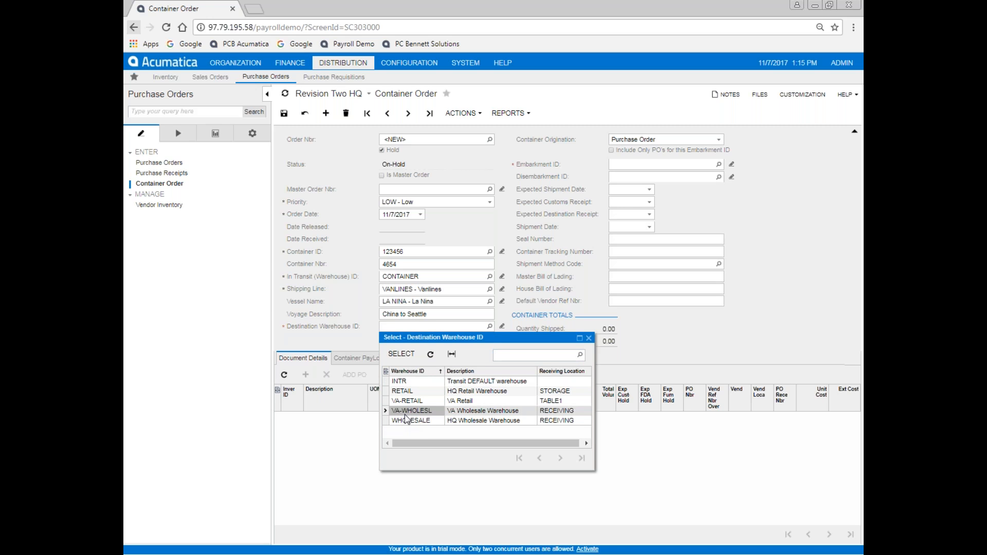
pyautogui.doubleClick(404, 415)
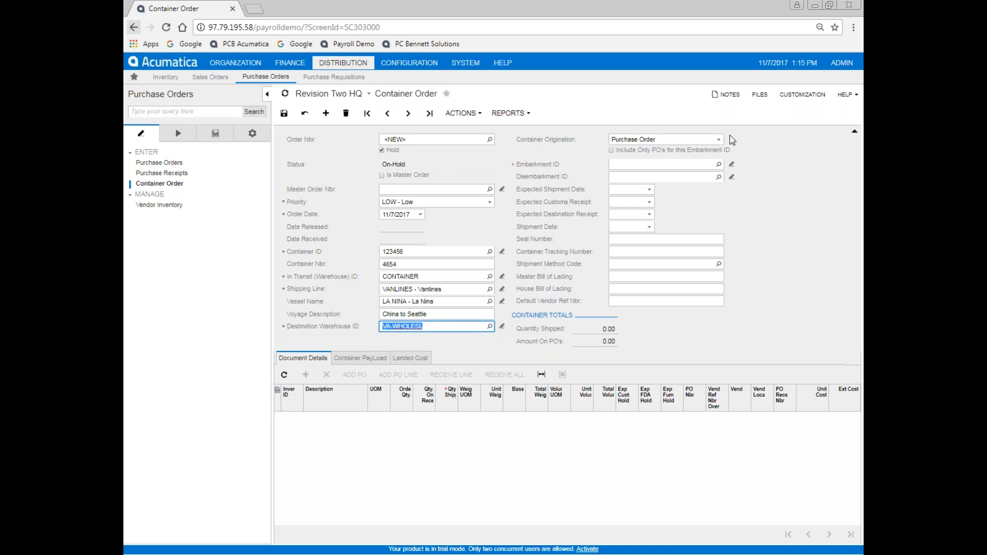
# Choose CHINA as the embarkation ID and SEA as the disembarkation ID, keeping Purchase Order as the container origination
pyautogui.click(717, 140)
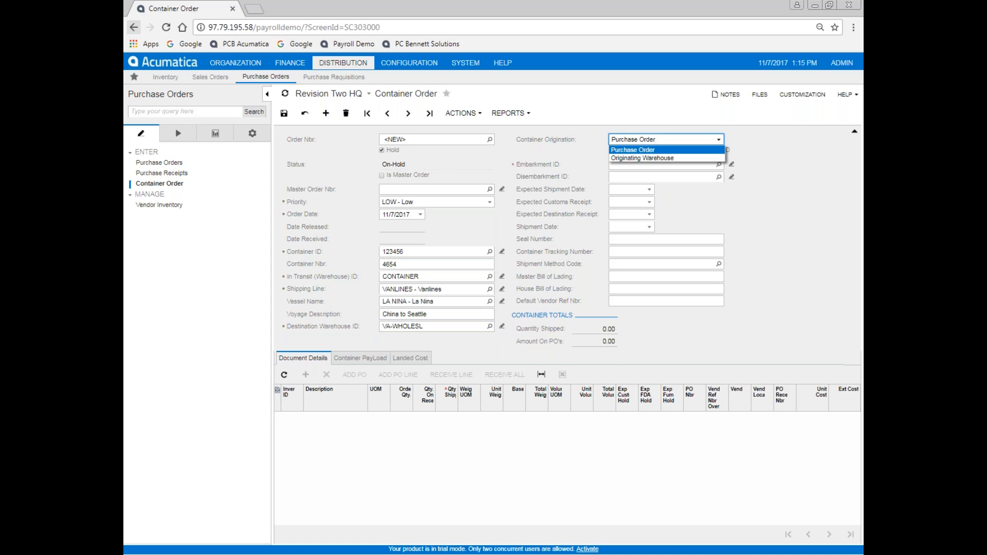
pyautogui.click(696, 139)
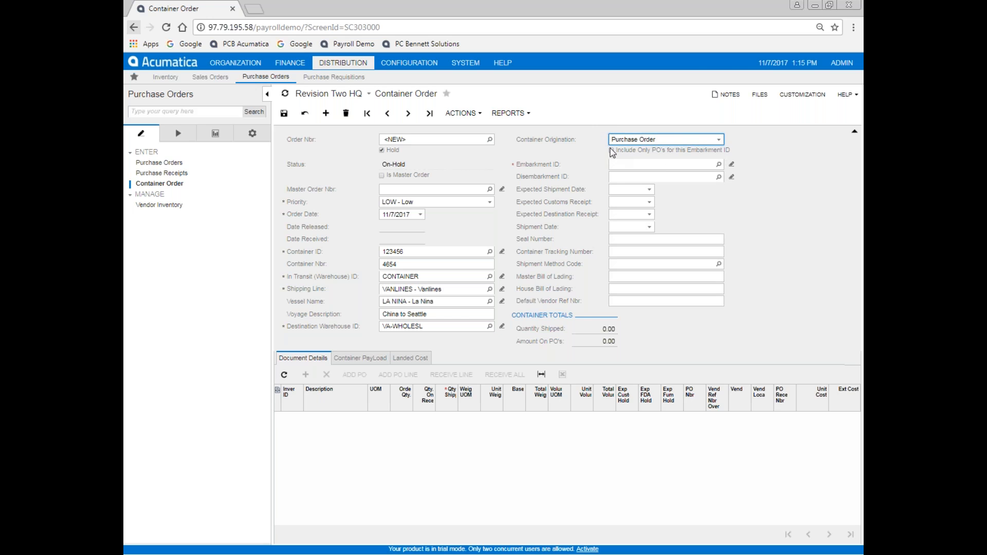
pyautogui.click(635, 164)
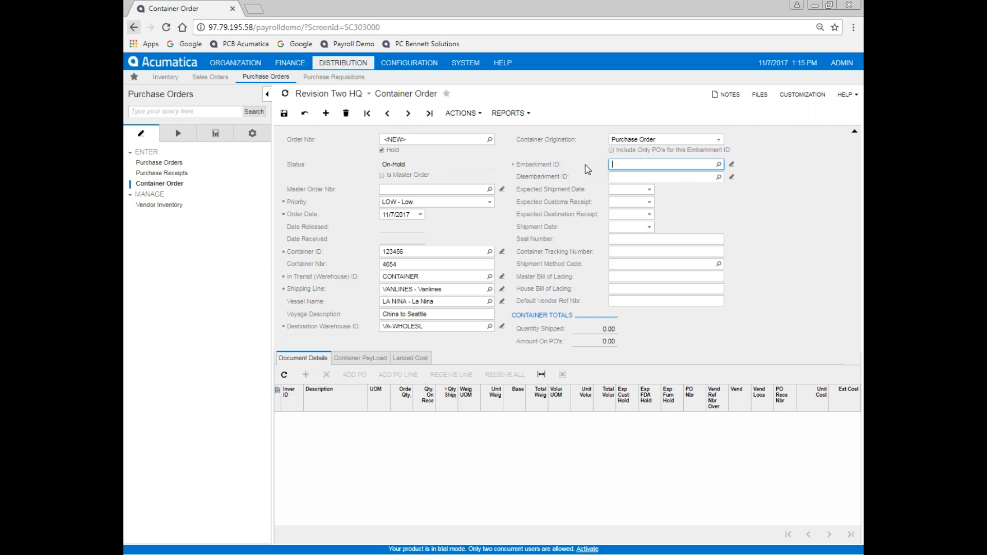
pyautogui.click(719, 164)
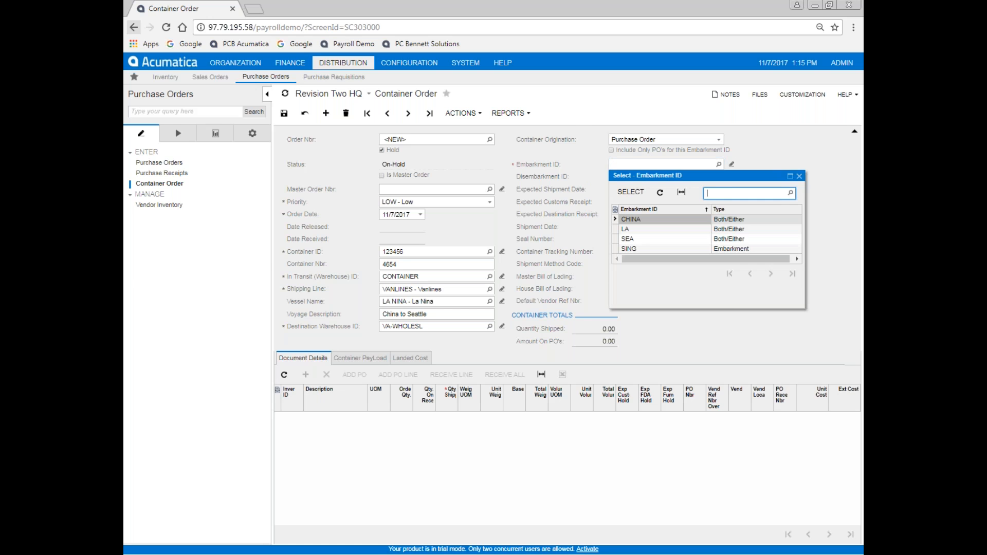
pyautogui.doubleClick(628, 223)
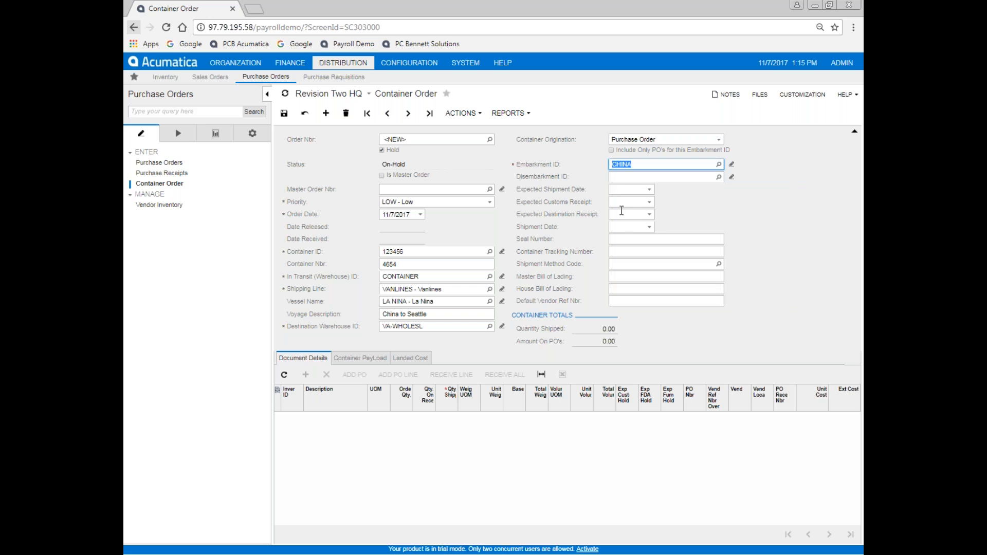
pyautogui.click(719, 177)
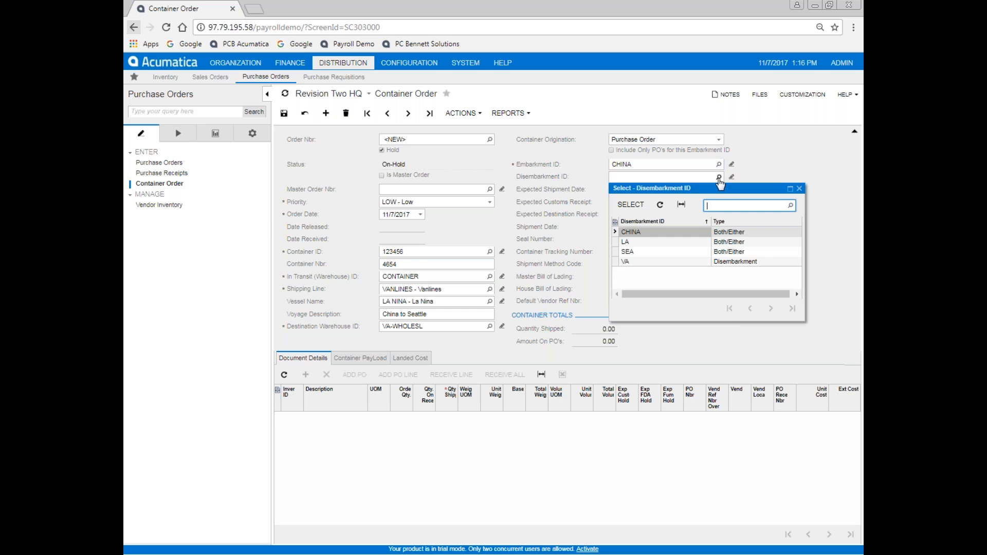
pyautogui.doubleClick(637, 250)
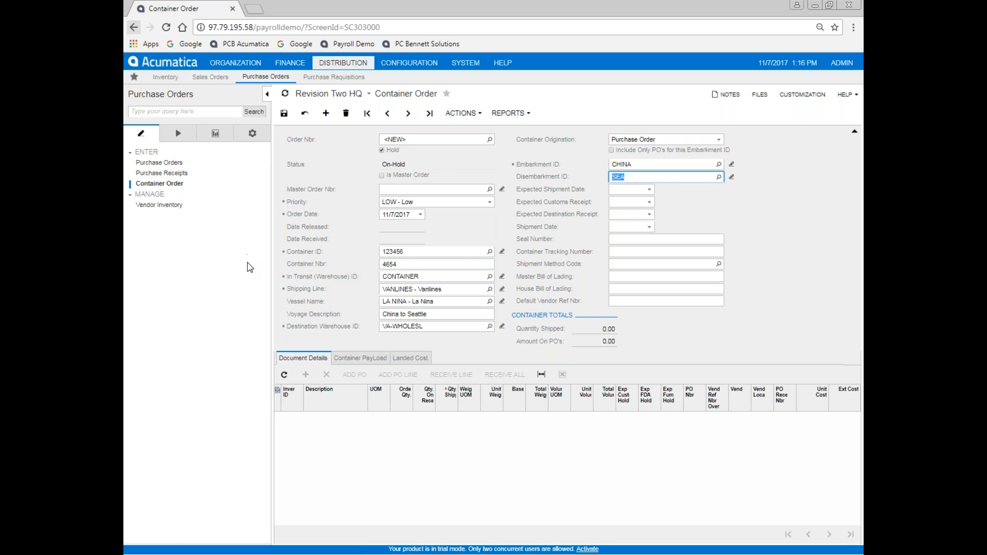
# Set the container order's expected shipment date to 11/2/2017
pyautogui.click(627, 190)
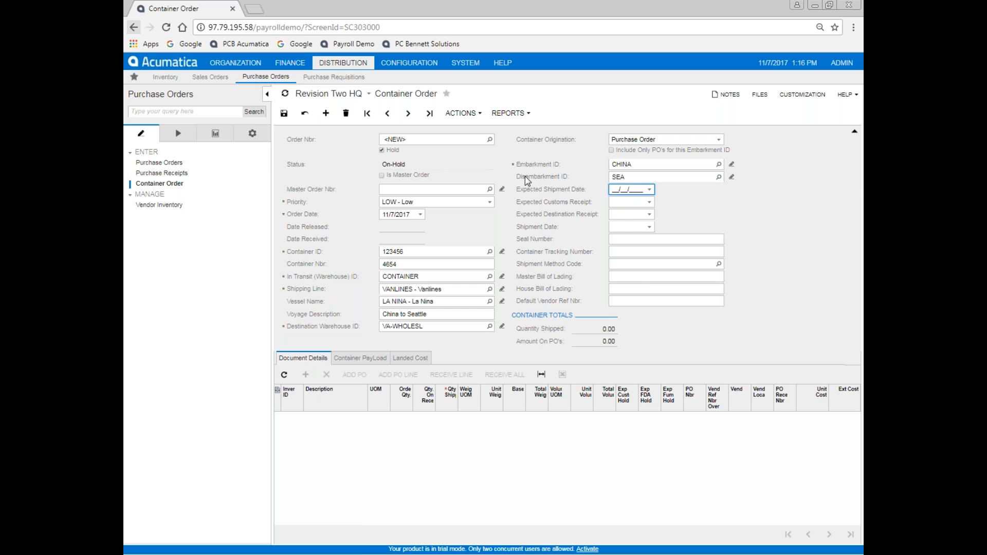
pyautogui.click(649, 189)
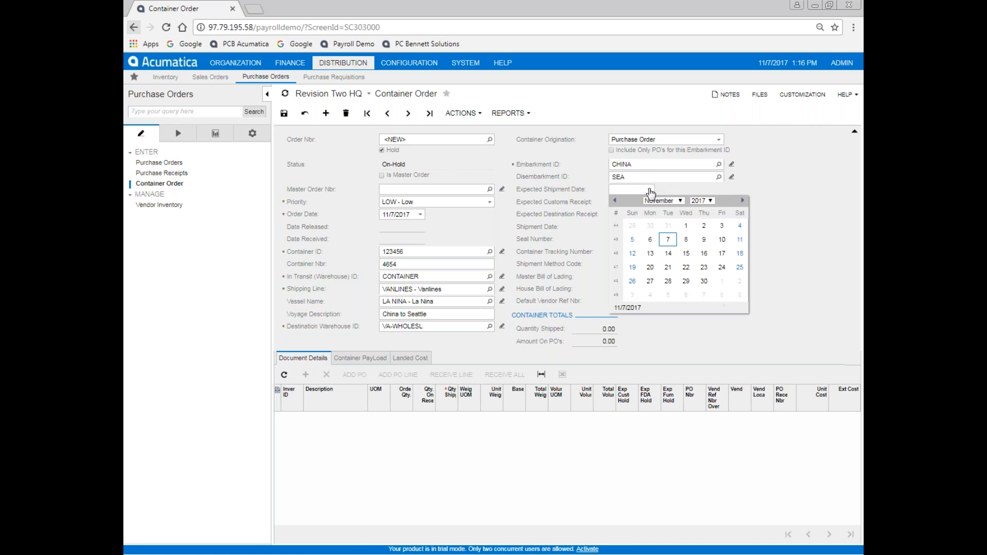
pyautogui.click(687, 240)
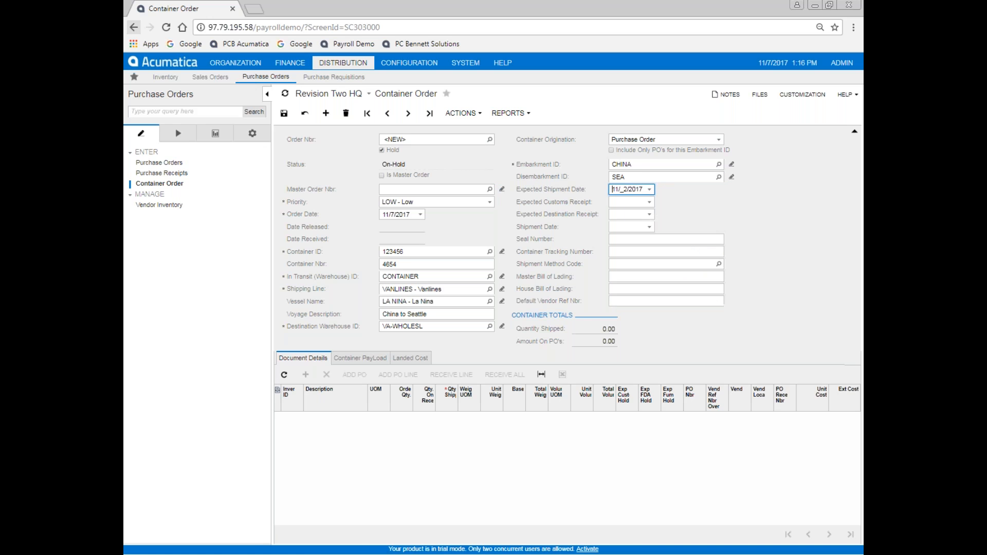
pyautogui.click(640, 201)
# Set the order date to 11/1/2017 so that it precedes the expected shipment date, and return to the shipment date for rechecking
pyautogui.click(420, 215)
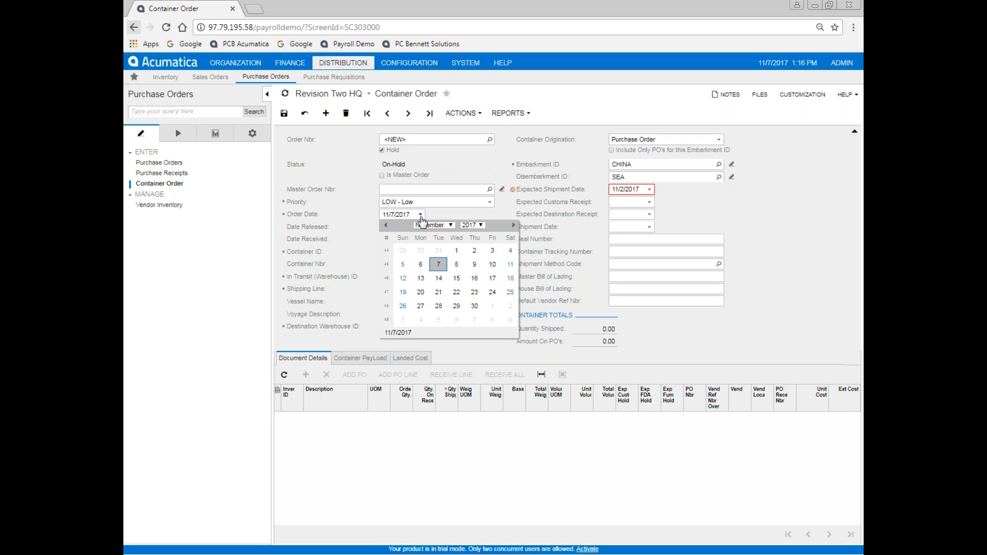
pyautogui.moveTo(513, 190)
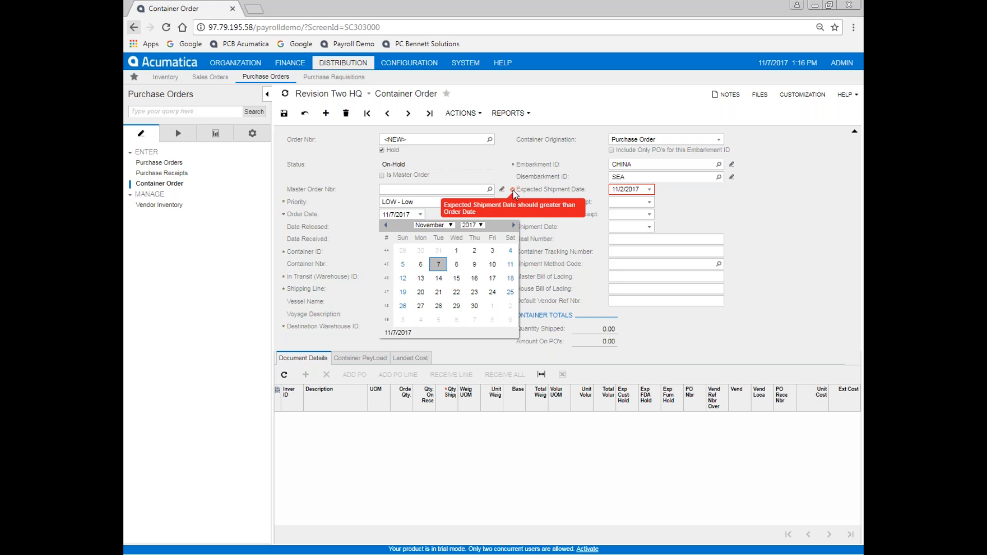
pyautogui.click(456, 250)
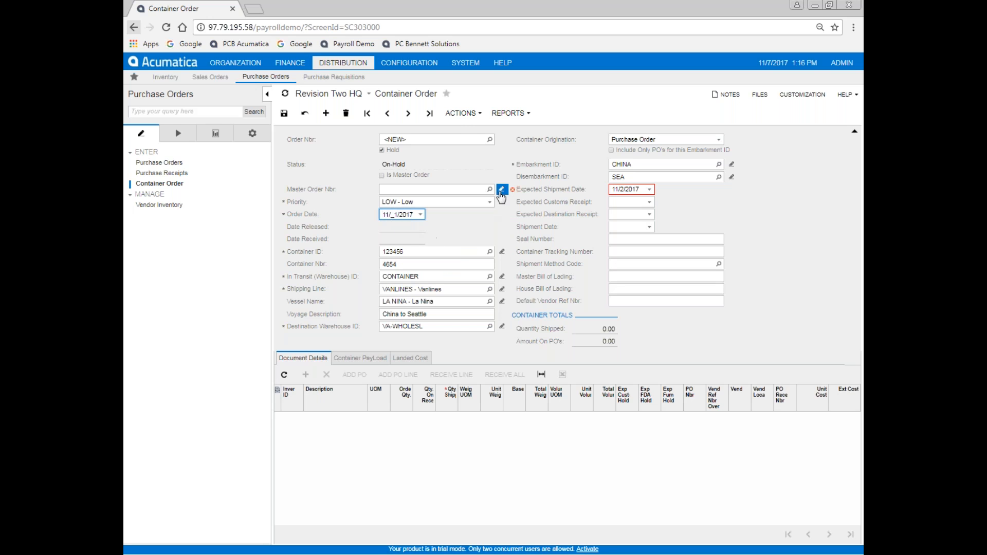
pyautogui.click(644, 189)
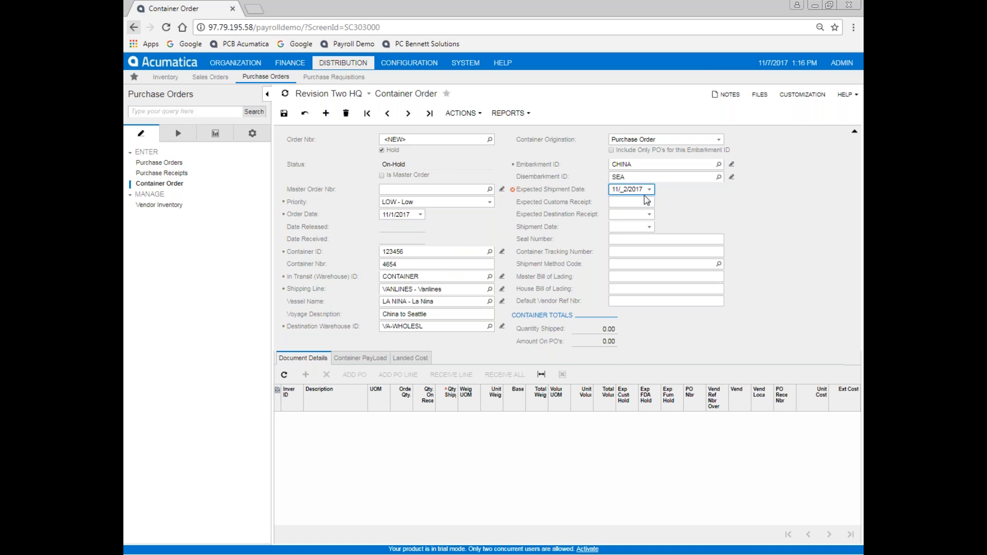
# Set the expected customs receipt to 11/3/2017 and the expected destination receipt to 11/6/2017
pyautogui.click(632, 200)
pyautogui.click(649, 202)
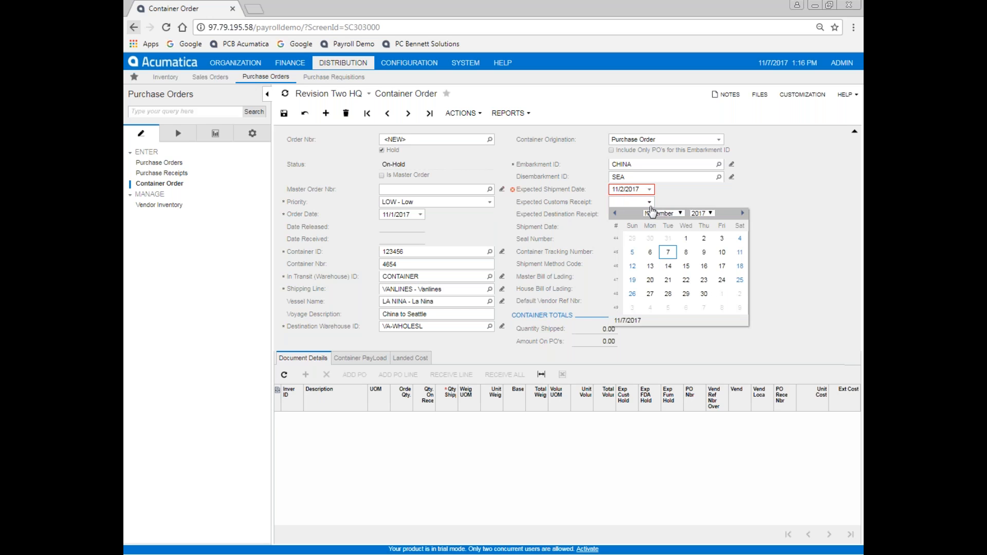
pyautogui.click(722, 238)
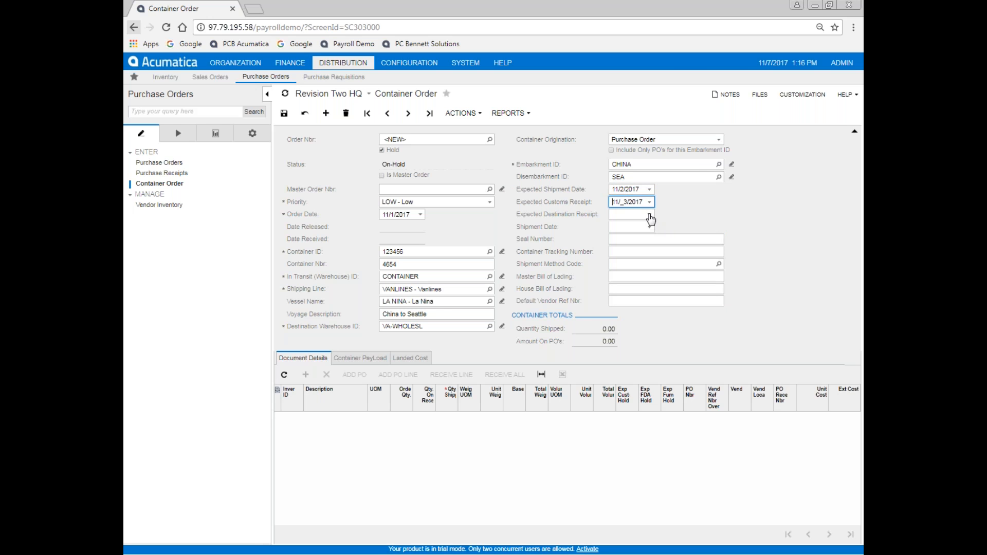
pyautogui.click(649, 214)
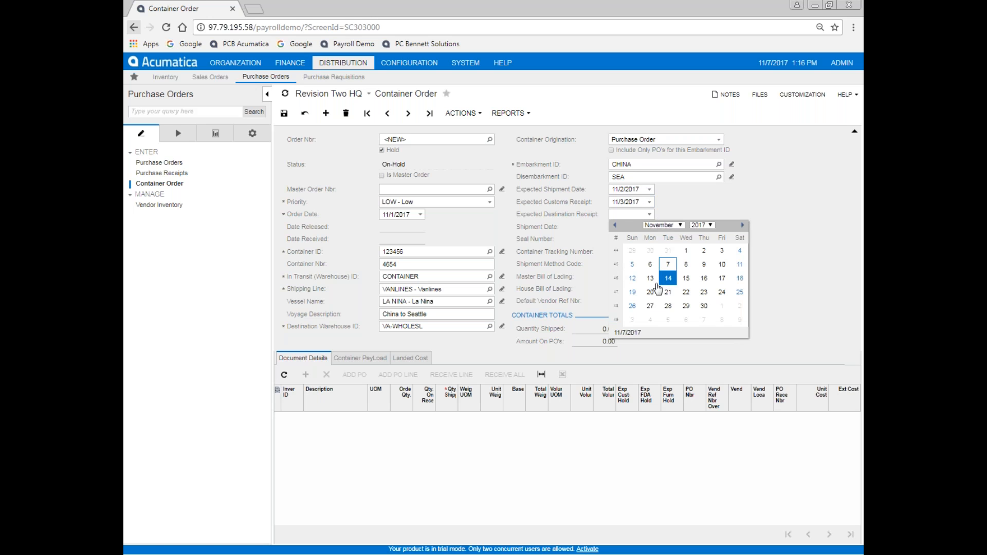
pyautogui.click(650, 265)
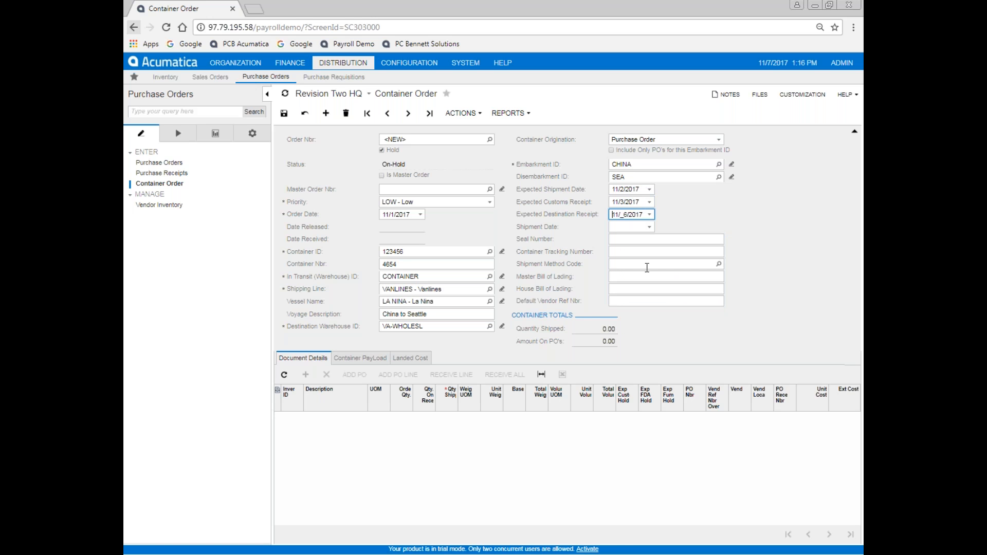
# Set the shipment date to 11/2/2017, leaving the seal number and container tracking number blank
pyautogui.click(630, 230)
pyautogui.click(649, 231)
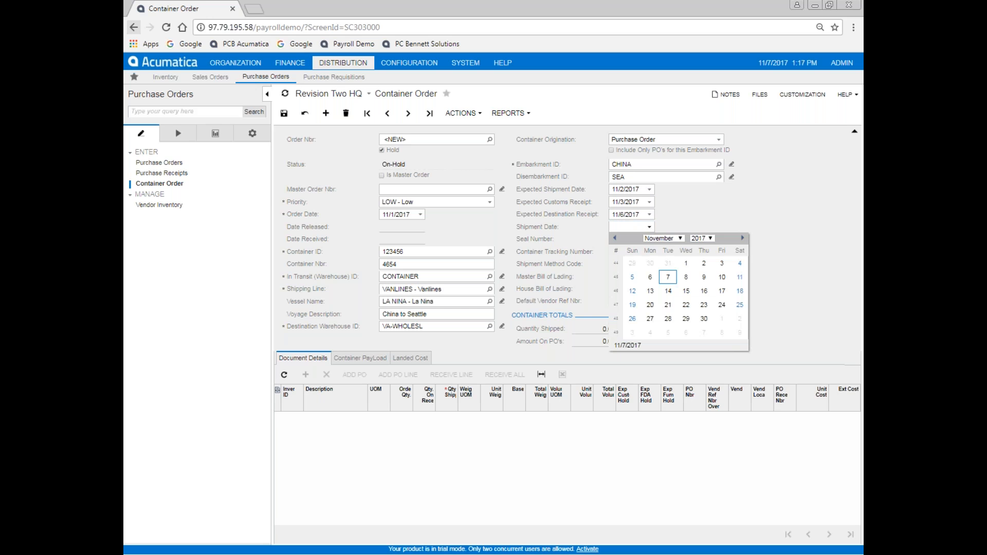
pyautogui.click(703, 263)
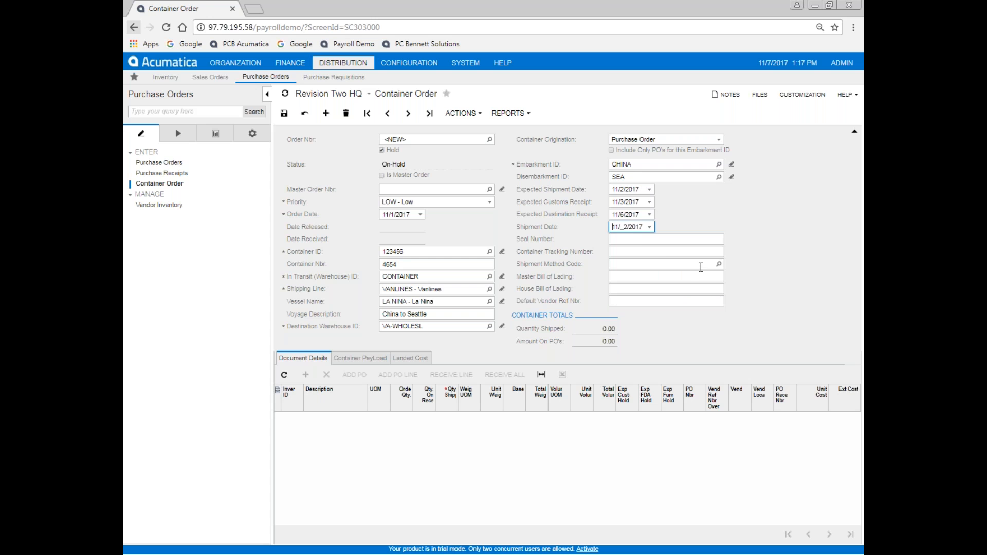
pyautogui.click(642, 239)
pyautogui.click(622, 253)
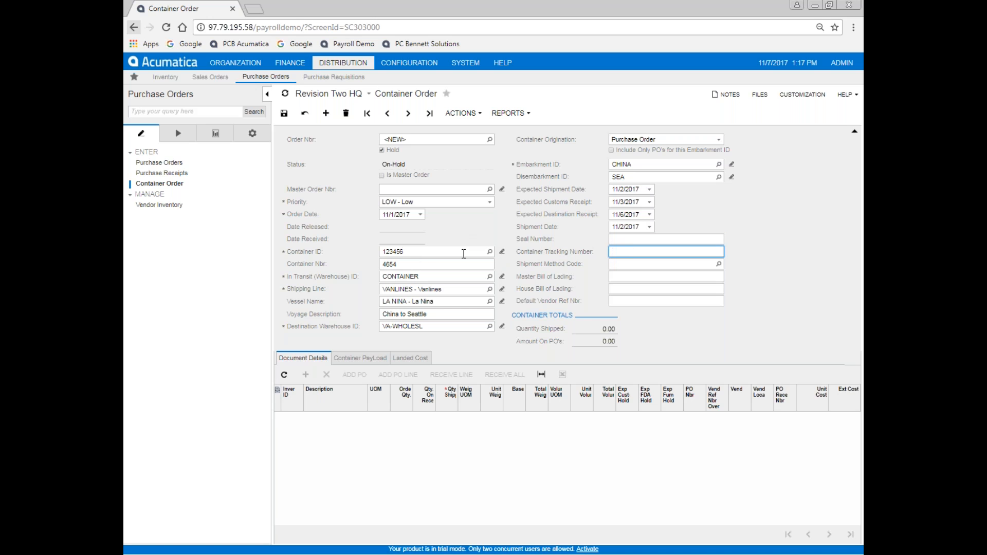
# Choose C - Method C as the shipment method code
pyautogui.click(621, 263)
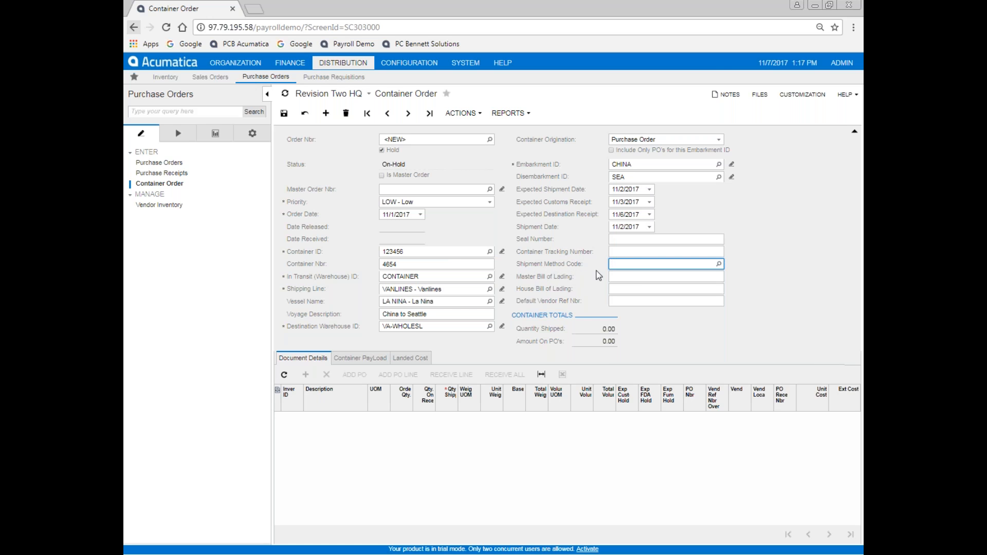
pyautogui.click(719, 263)
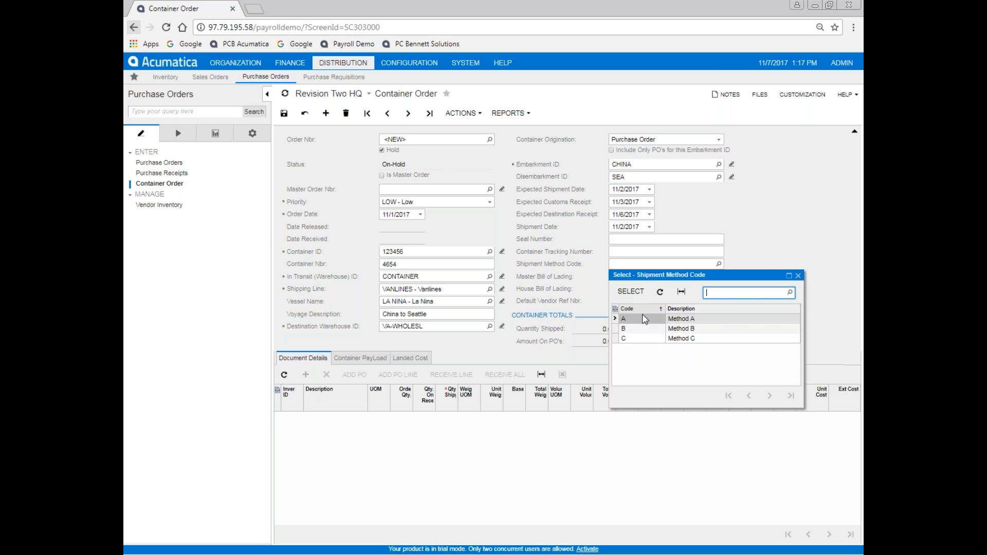
pyautogui.click(677, 338)
# Save the container order with the master and house bills of lading and the default vendor reference number left blank
pyautogui.click(620, 282)
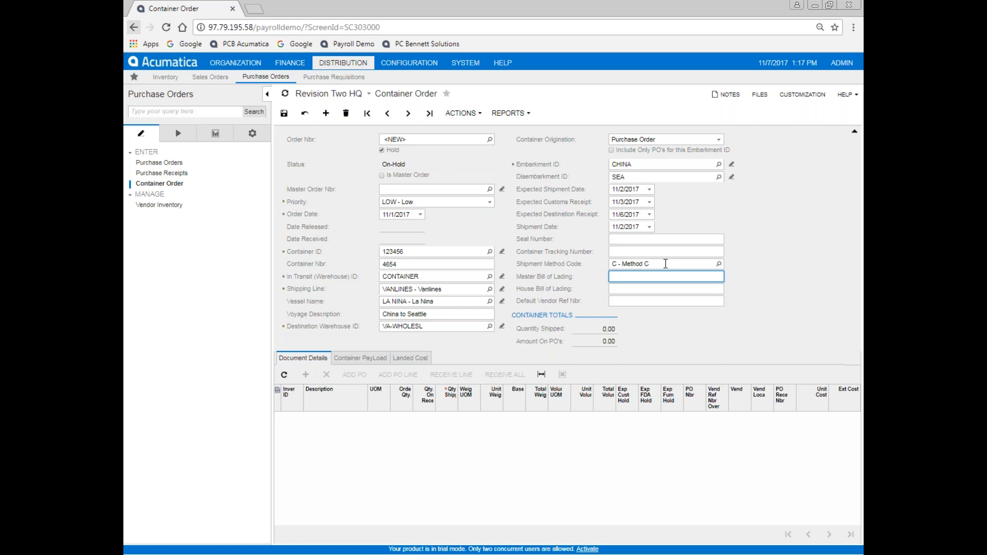
pyautogui.click(632, 289)
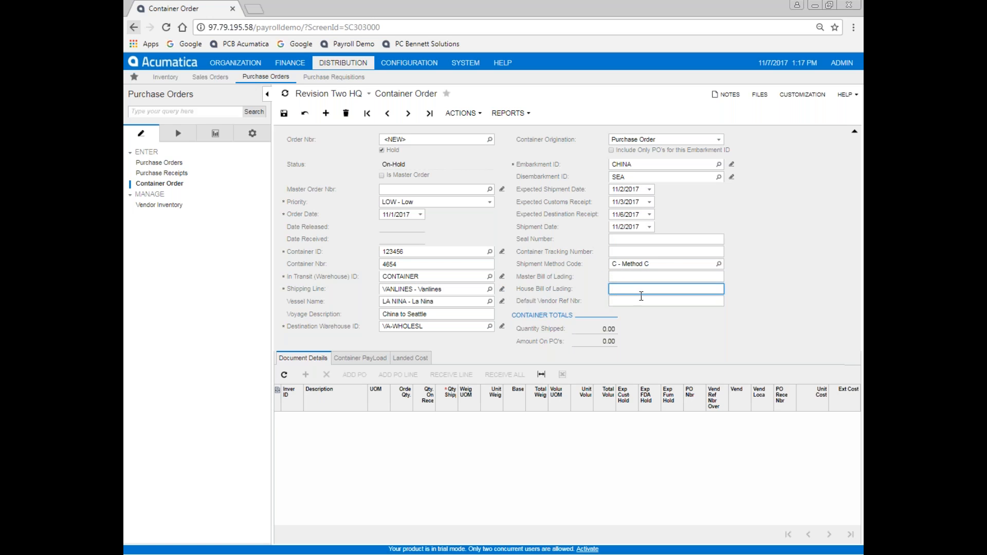
pyautogui.click(631, 303)
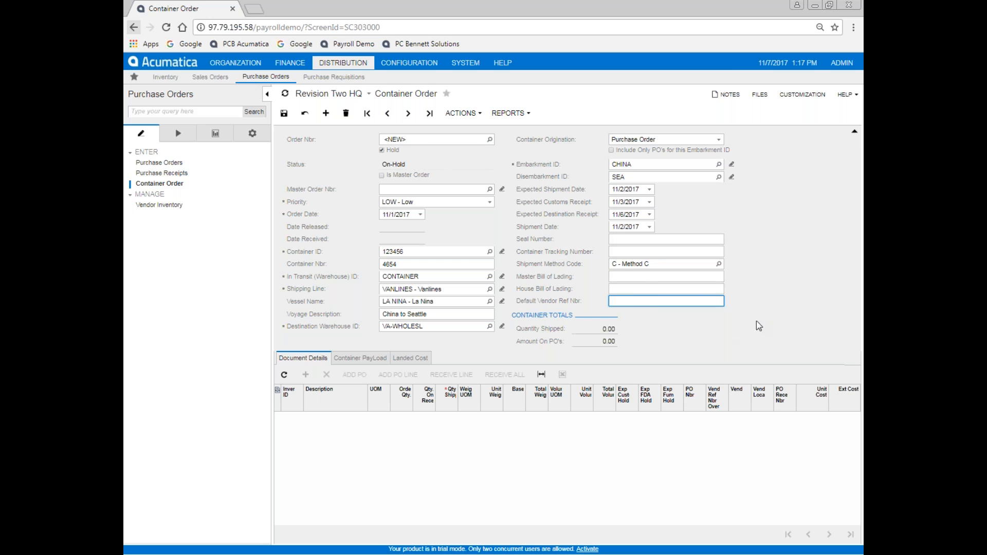
pyautogui.click(284, 114)
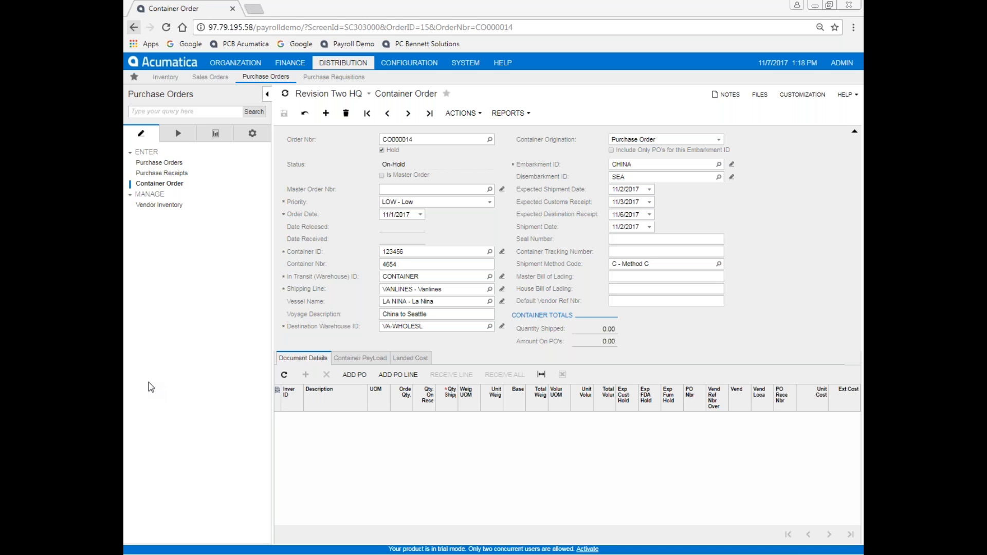
# Add the open Normal purchase order dated 11/6/2017 to the container order's document details
pyautogui.click(356, 376)
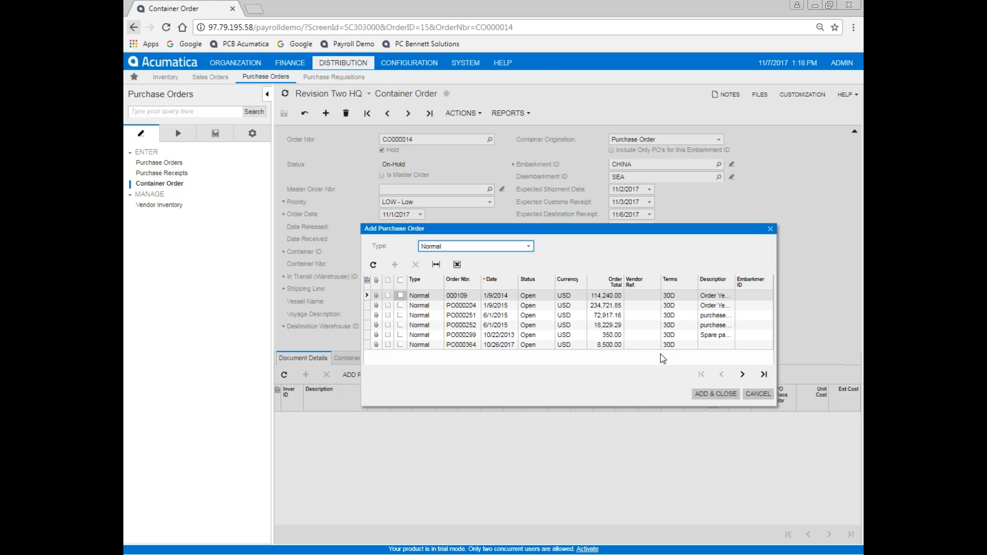
pyautogui.click(743, 375)
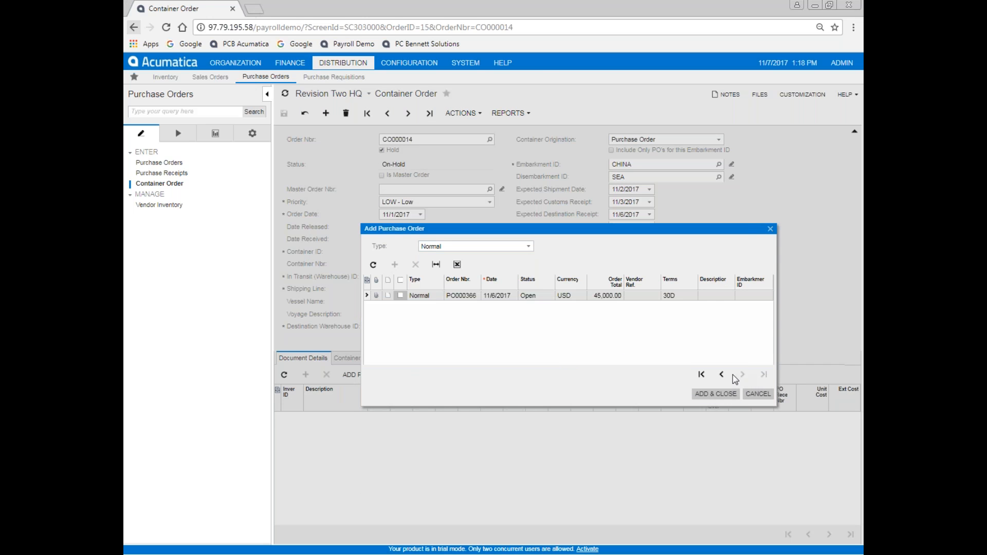
pyautogui.click(526, 297)
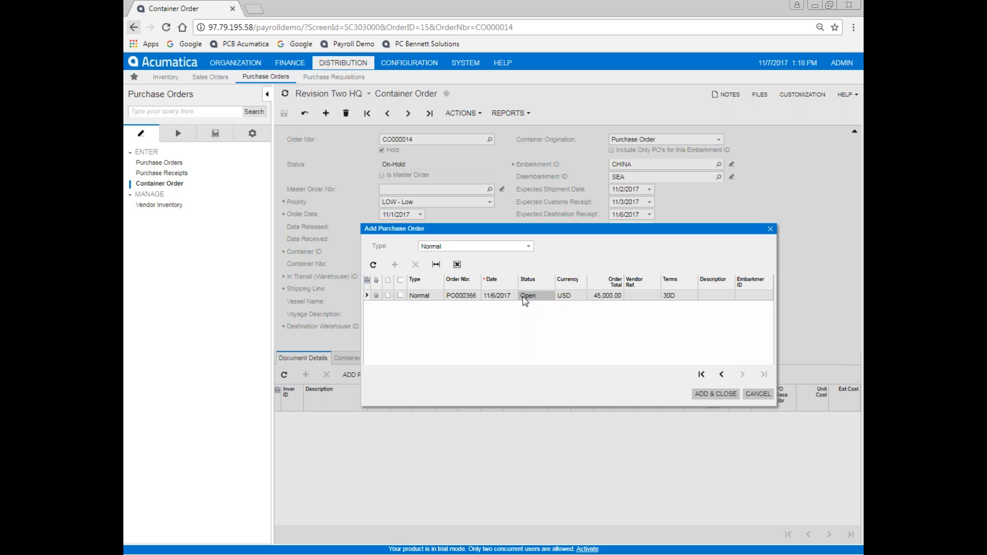
pyautogui.click(400, 295)
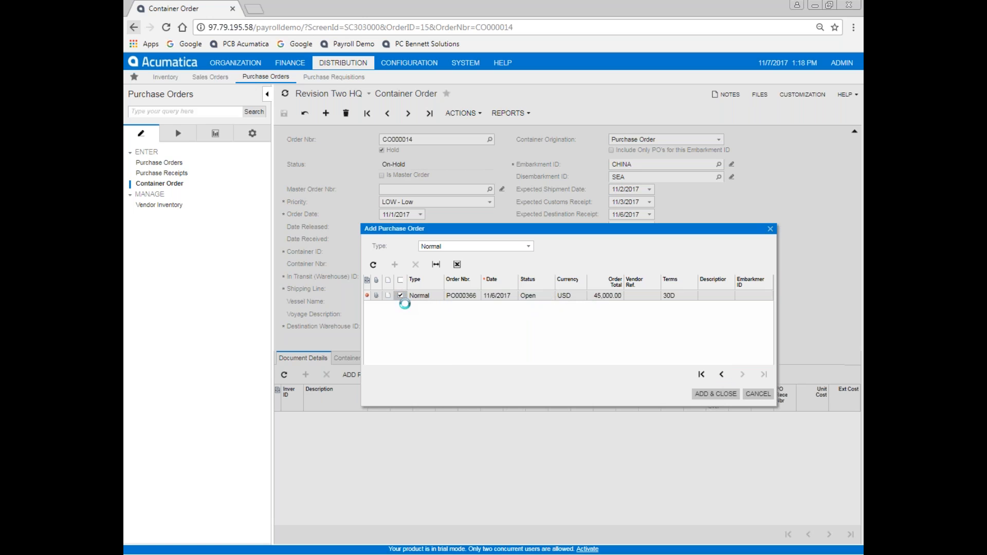
pyautogui.click(726, 395)
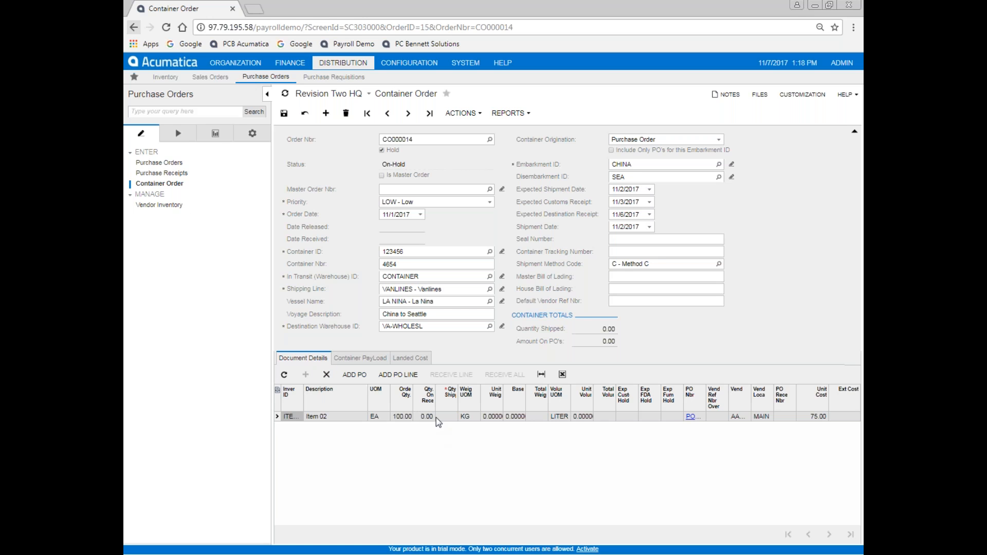
# Set the shipped quantity of the Item 02 line to 100 and view the container payload's weight and volume
pyautogui.click(449, 417)
pyautogui.click(448, 417)
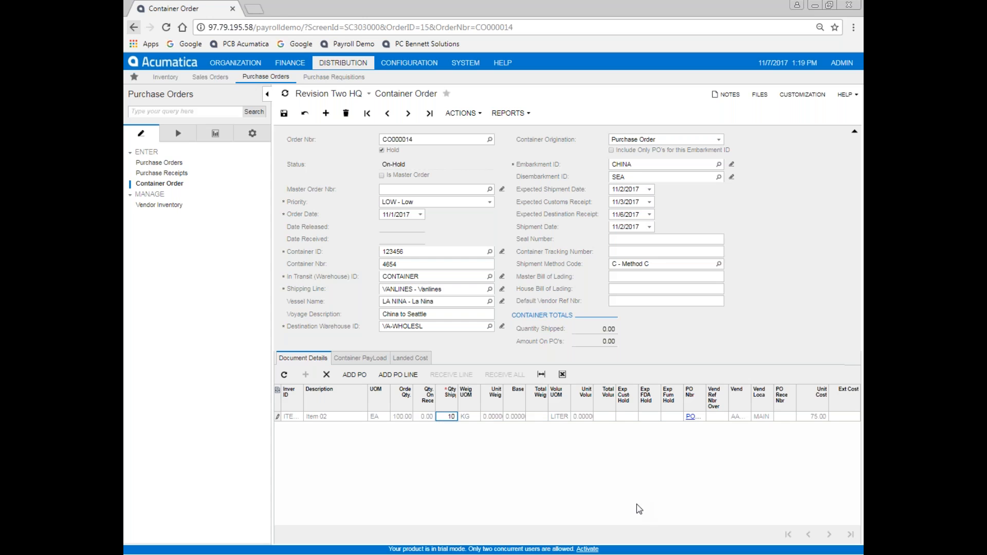
pyautogui.click(536, 416)
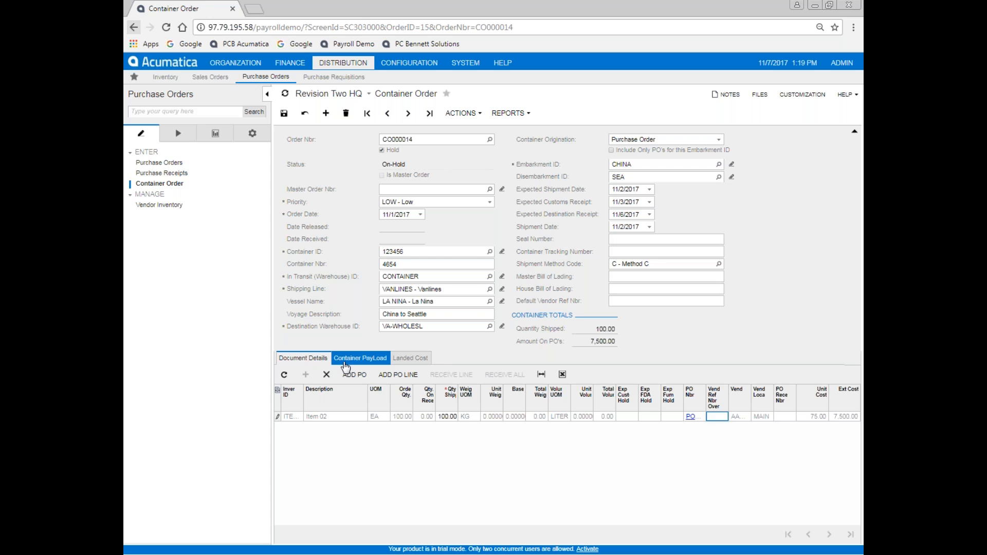
pyautogui.click(345, 363)
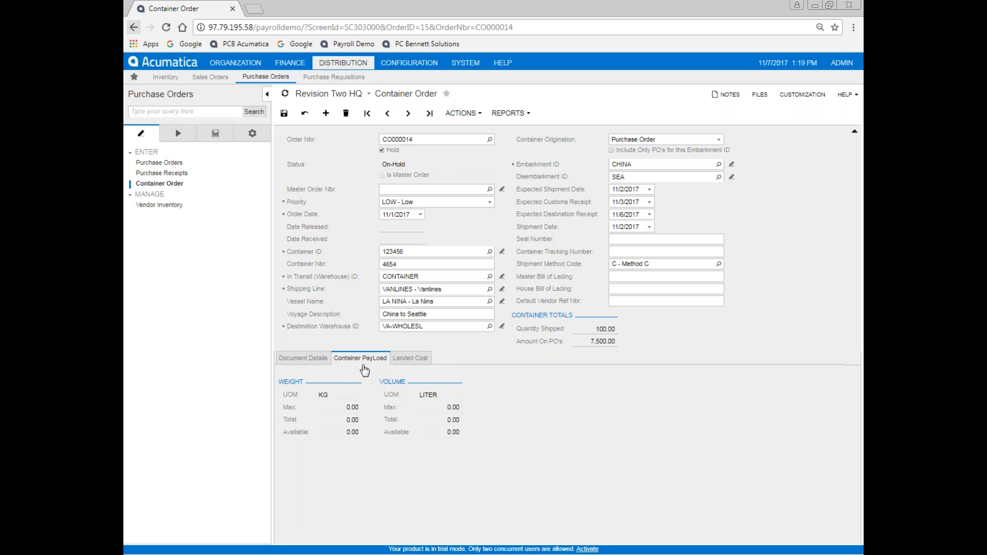
# Set the vendor reference number override of the Item 02 line to 123456 and save the container order
pyautogui.click(292, 360)
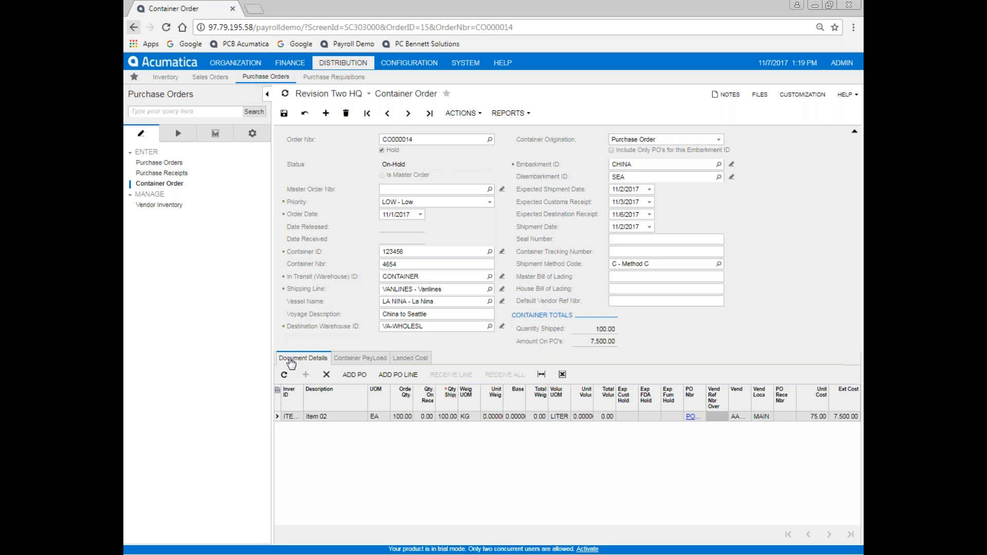
pyautogui.click(712, 417)
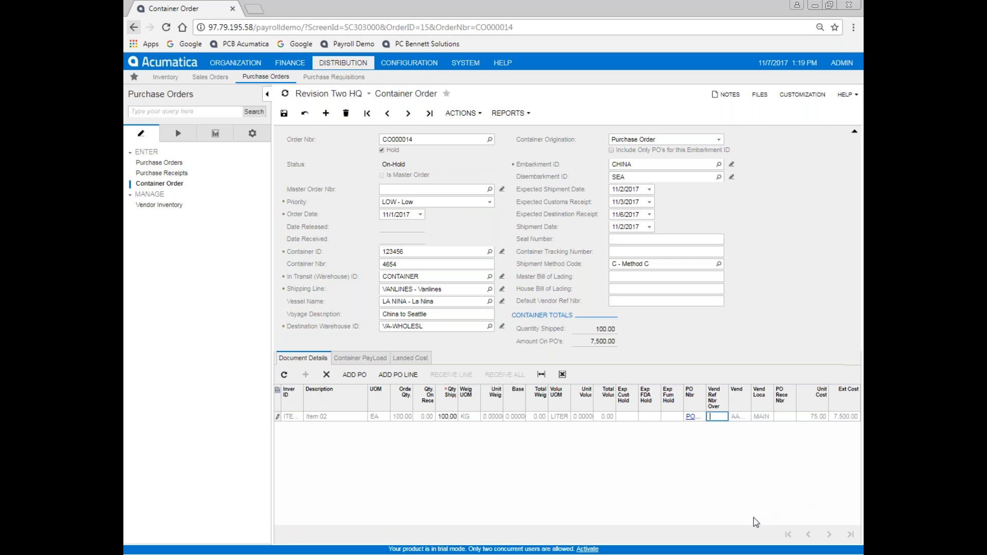
pyautogui.write('123456')
pyautogui.click(267, 94)
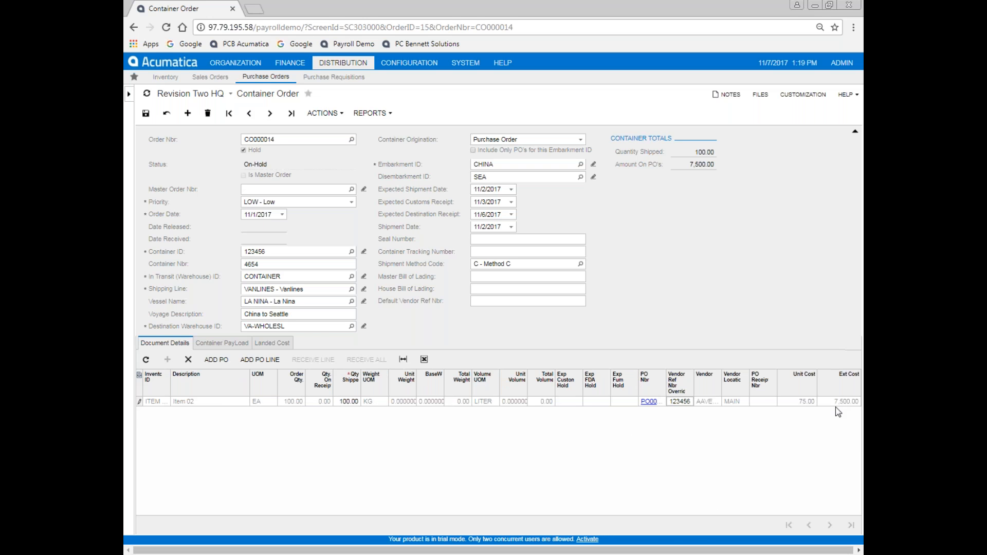
pyautogui.click(146, 114)
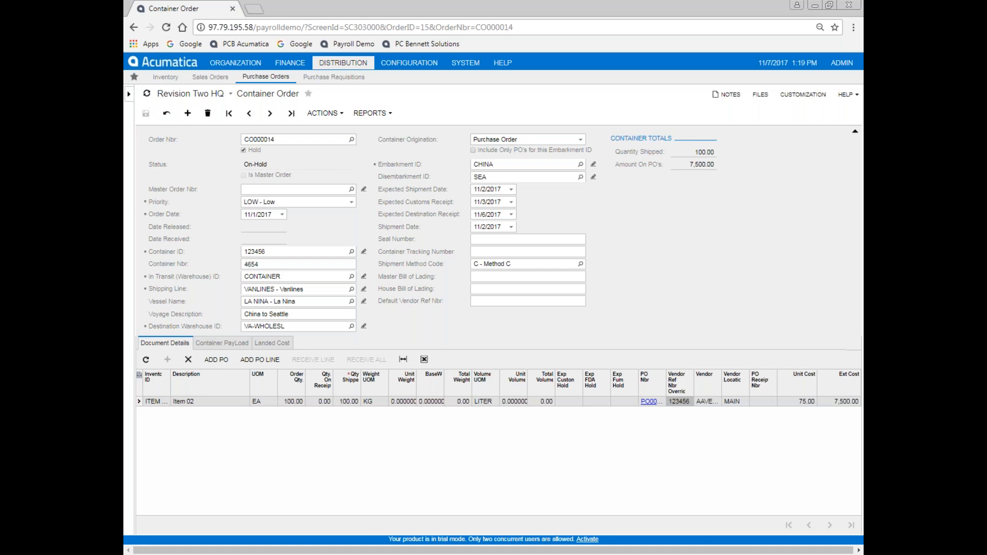
# View the container payload and add a landed cost line with the CUSTOMS landed cost code
pyautogui.click(209, 344)
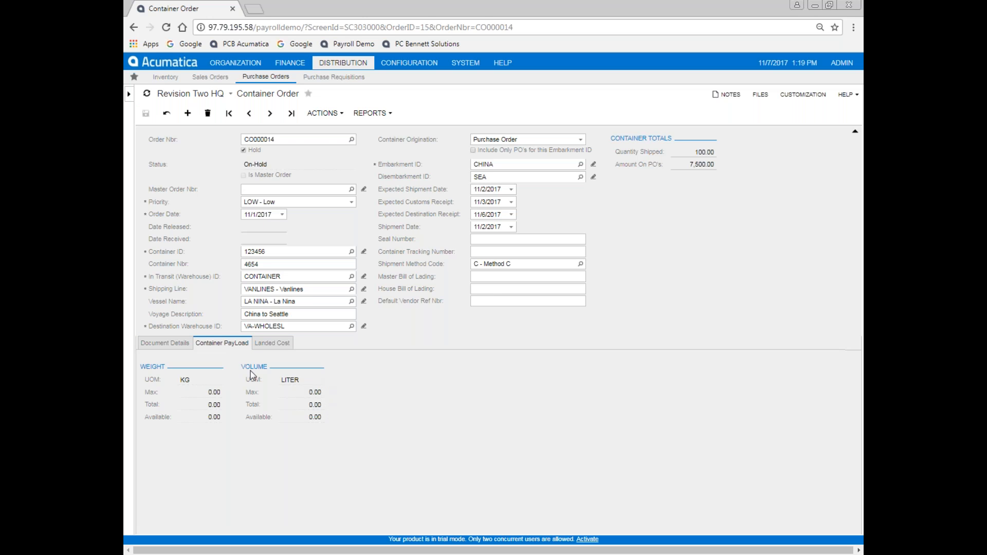
pyautogui.click(278, 351)
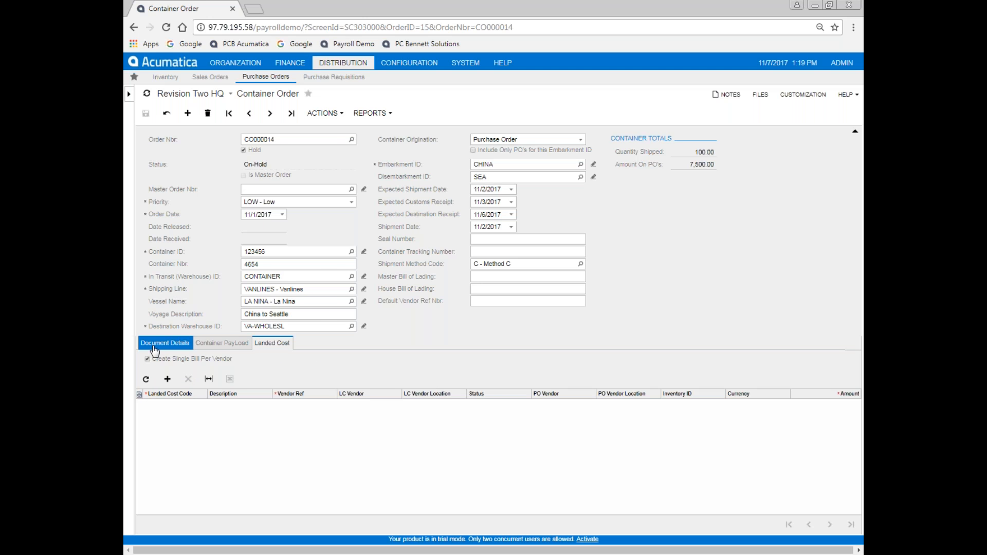
pyautogui.click(167, 379)
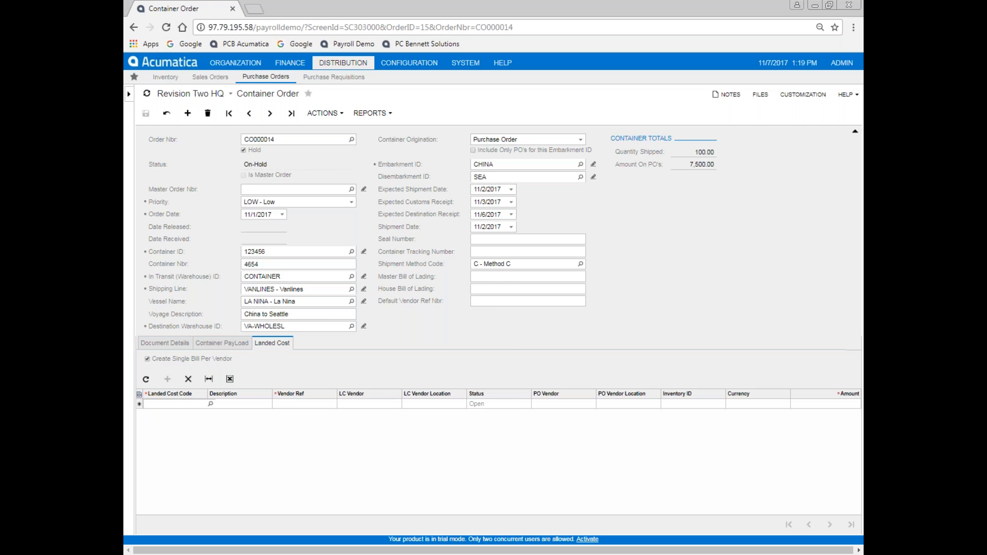
pyautogui.click(210, 404)
pyautogui.doubleClick(173, 318)
# Give the customs duty line vendor reference 8787887 and an amount of 100, and save the container order
pyautogui.click(304, 404)
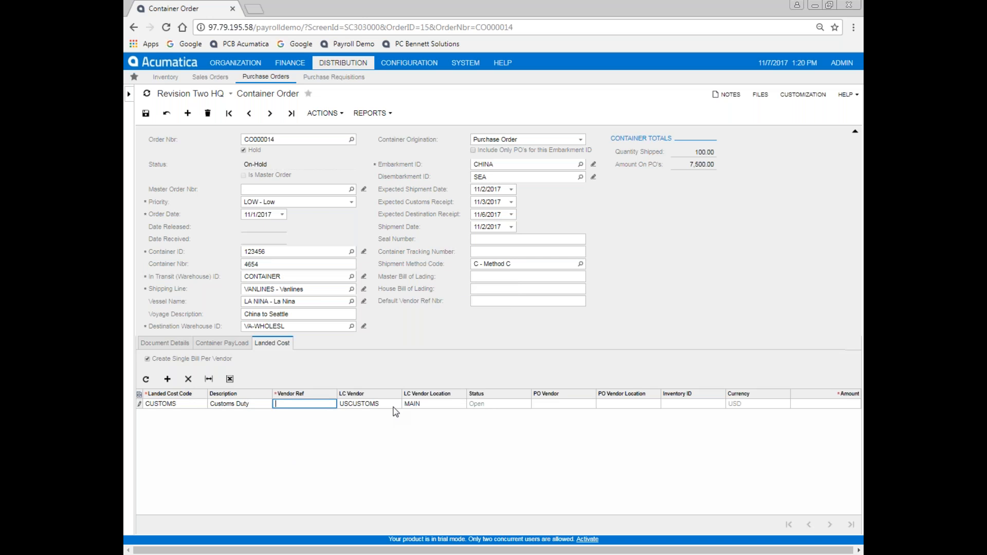
pyautogui.write('8787887')
pyautogui.press('Tab')
pyautogui.press('Tab')
pyautogui.press('Tab')
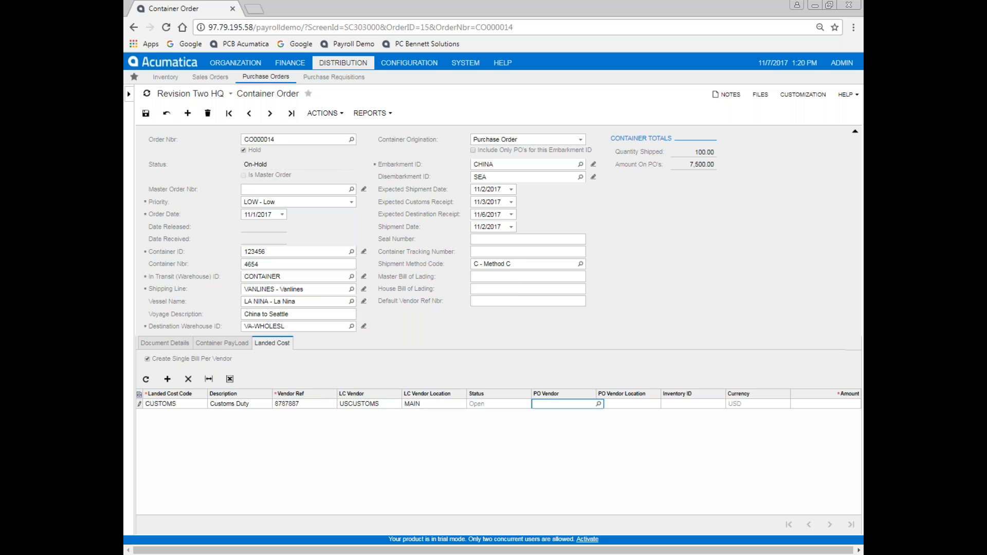
pyautogui.press('Tab')
pyautogui.press('Tab')
pyautogui.press('Tab')
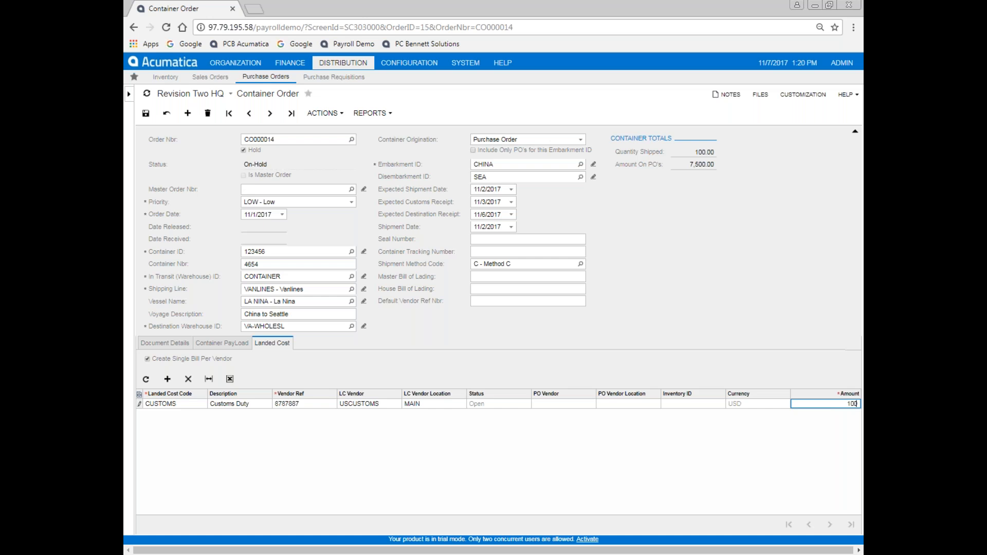
pyautogui.press('Tab')
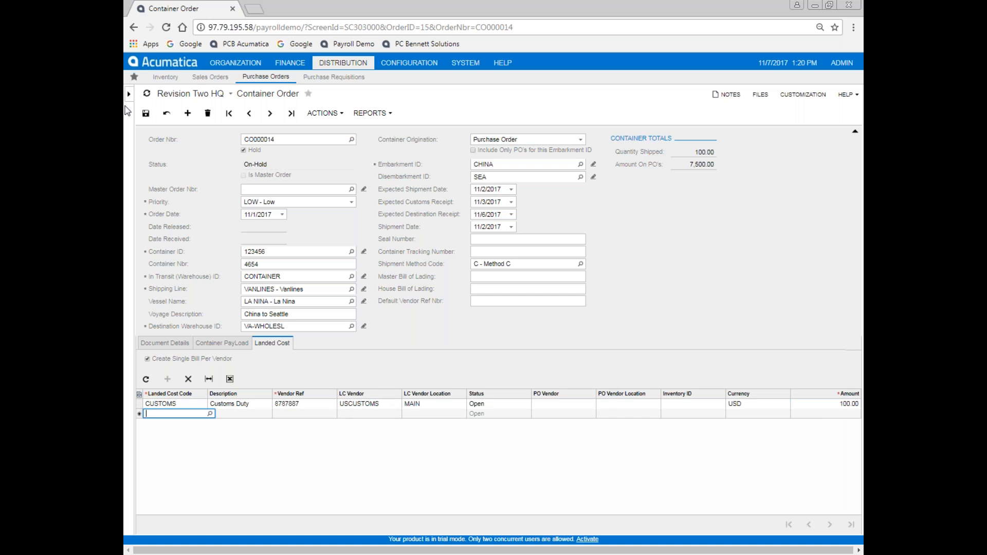
pyautogui.click(146, 113)
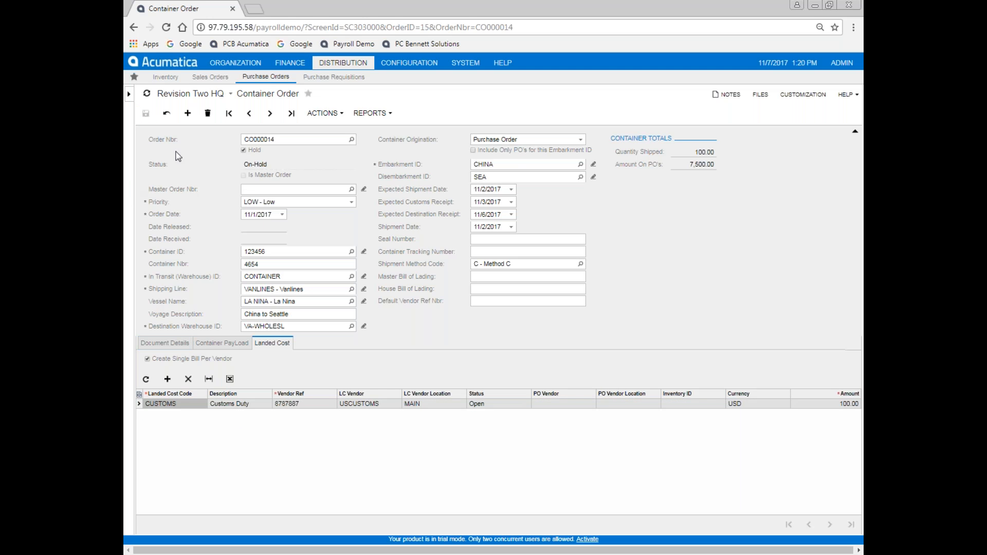
# Take the container order off hold and release it
pyautogui.click(164, 343)
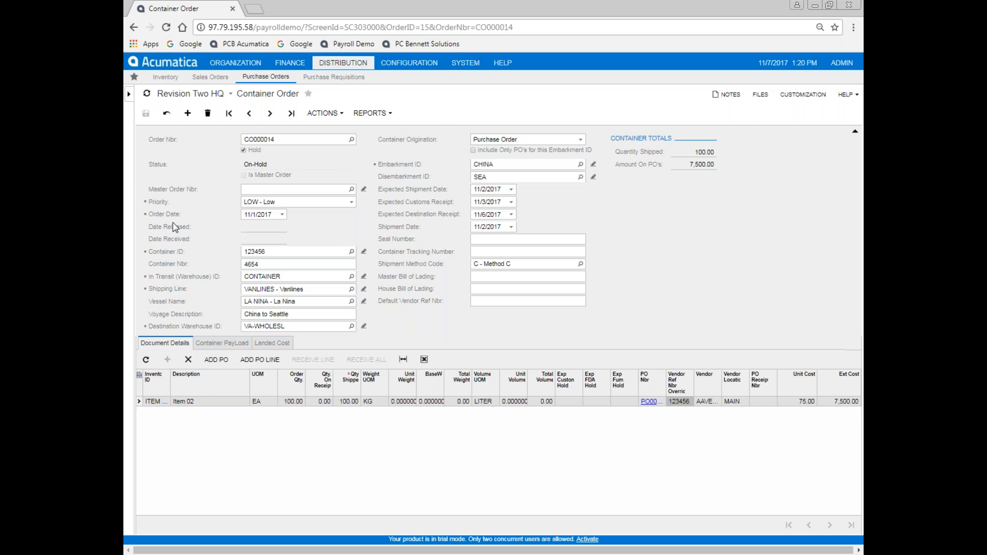
pyautogui.click(243, 150)
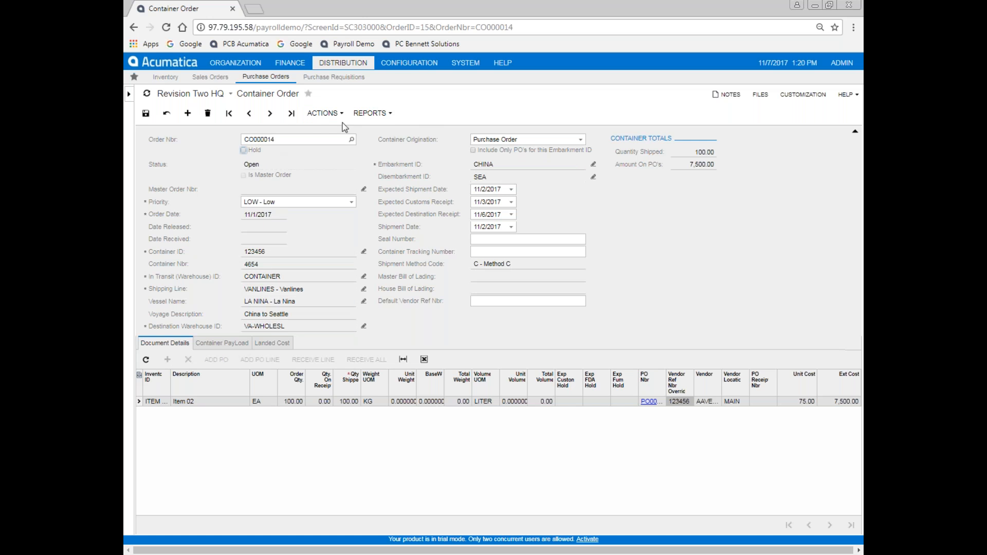
pyautogui.click(324, 114)
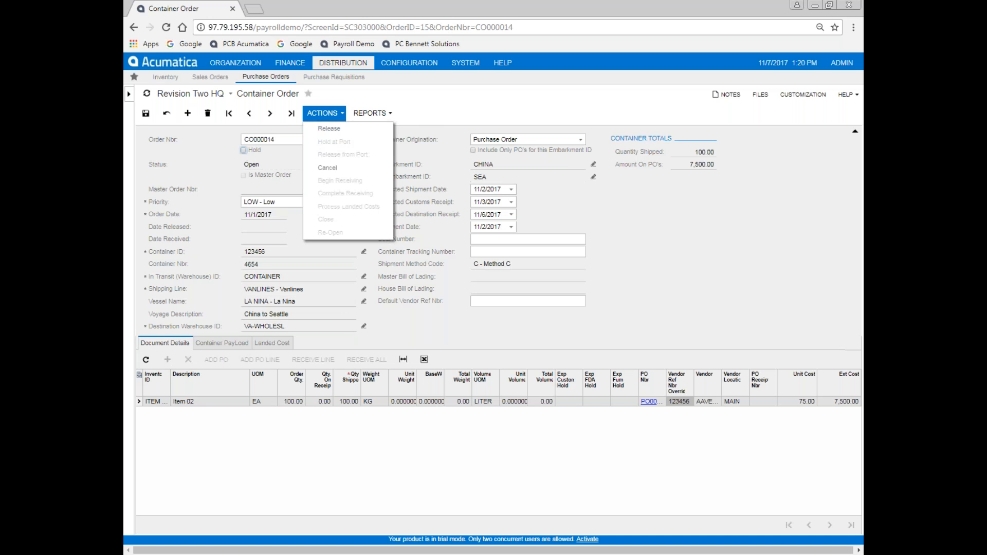
pyautogui.click(340, 132)
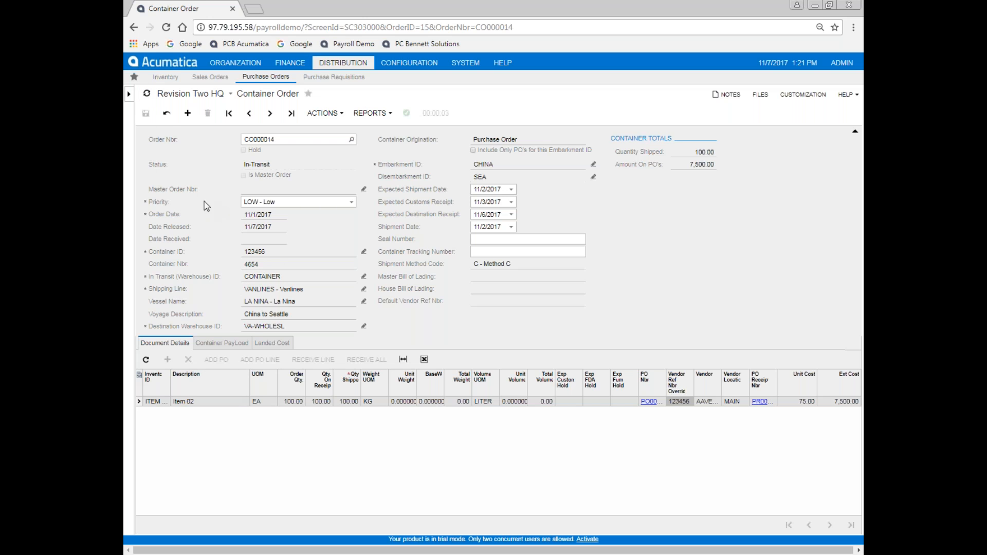
# Check the landed cost line, place the container order on hold at port and release it from port
pyautogui.click(273, 344)
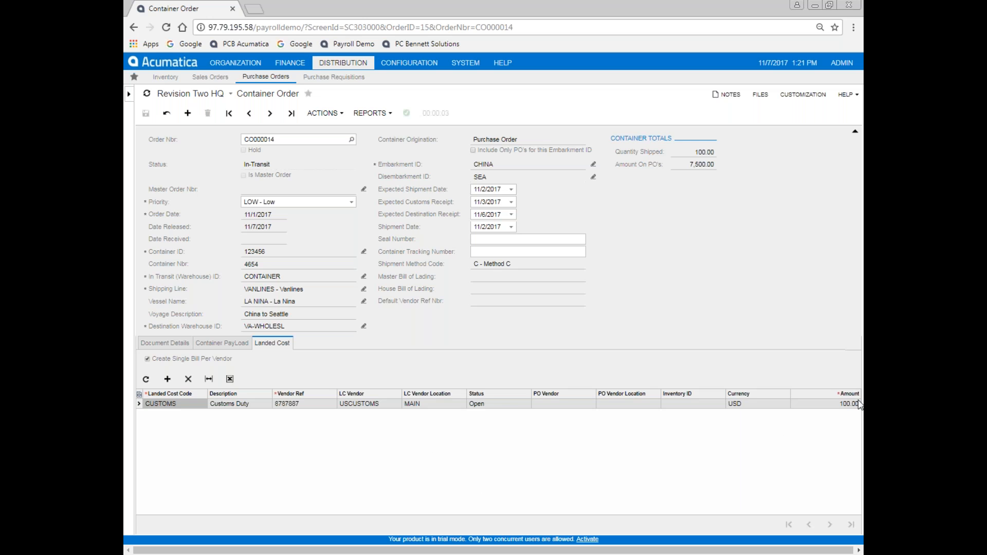
pyautogui.click(151, 342)
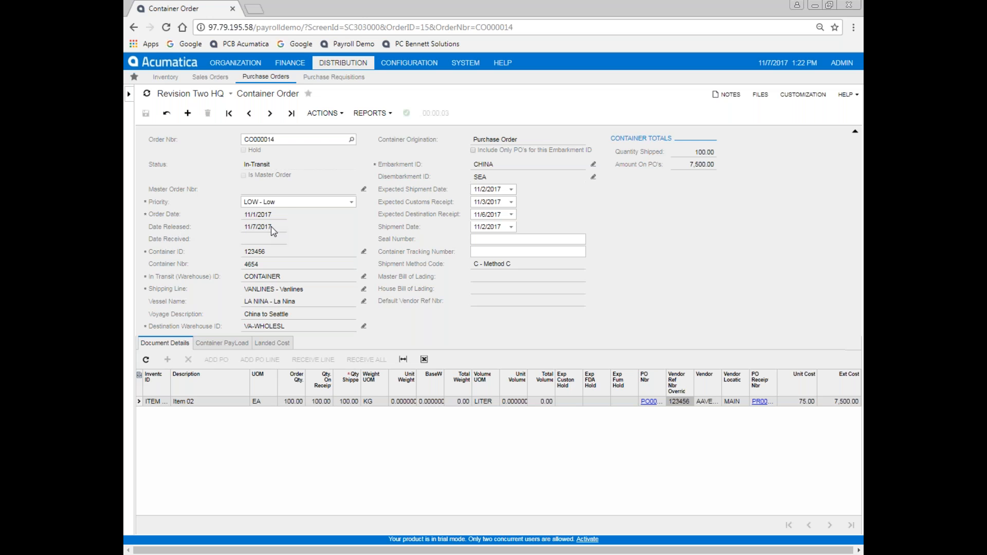
pyautogui.click(323, 113)
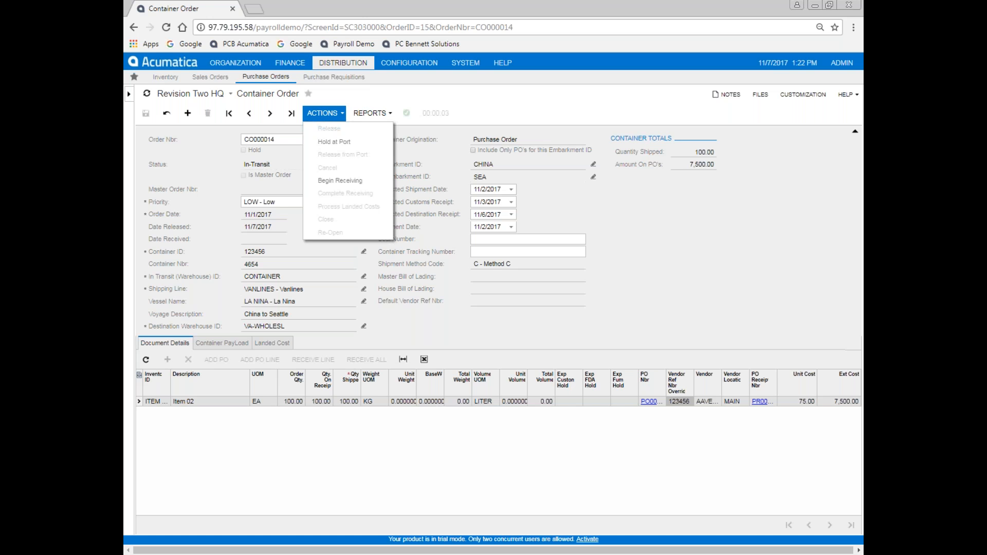
pyautogui.click(333, 143)
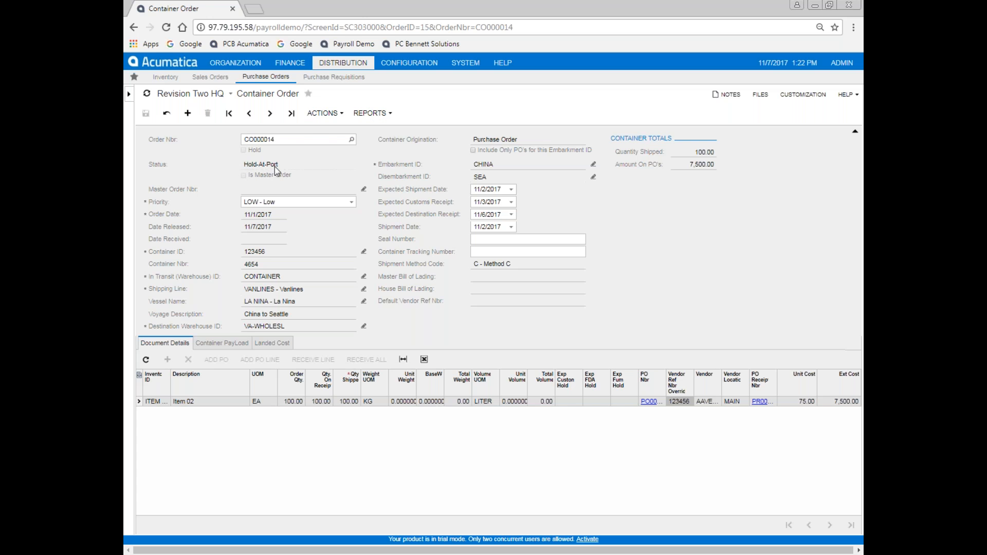
pyautogui.click(324, 113)
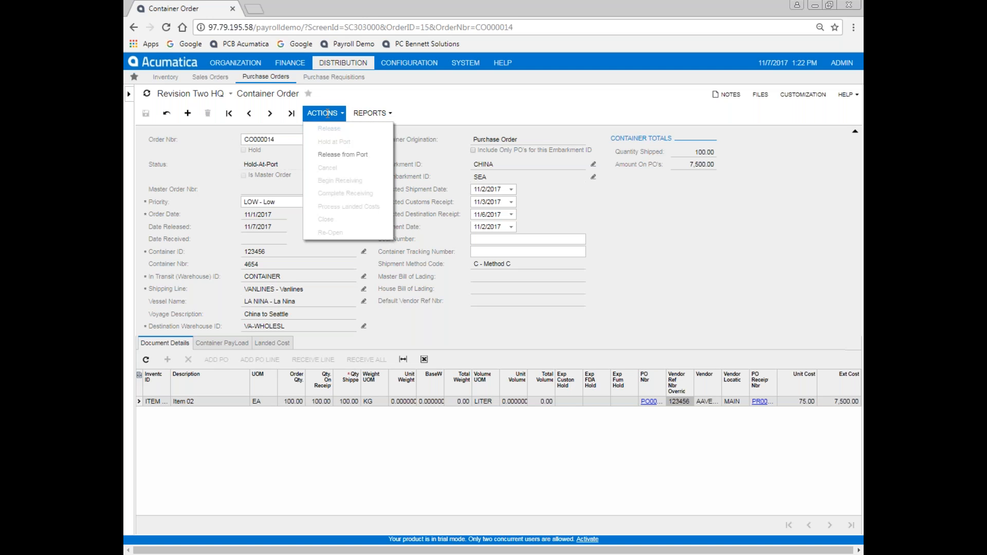
pyautogui.click(342, 154)
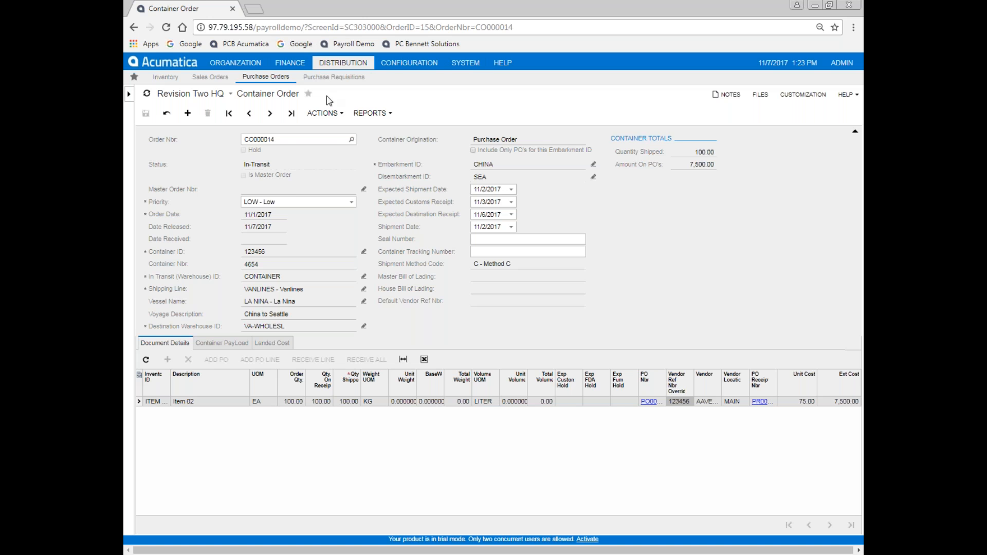
# Begin receiving the container order and receive the Item 02 line
pyautogui.click(324, 115)
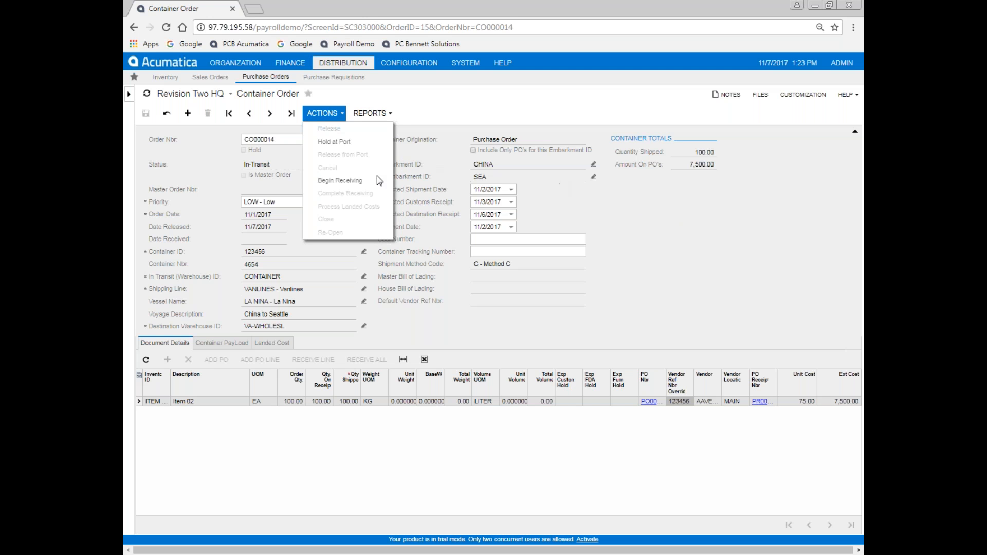
pyautogui.click(339, 180)
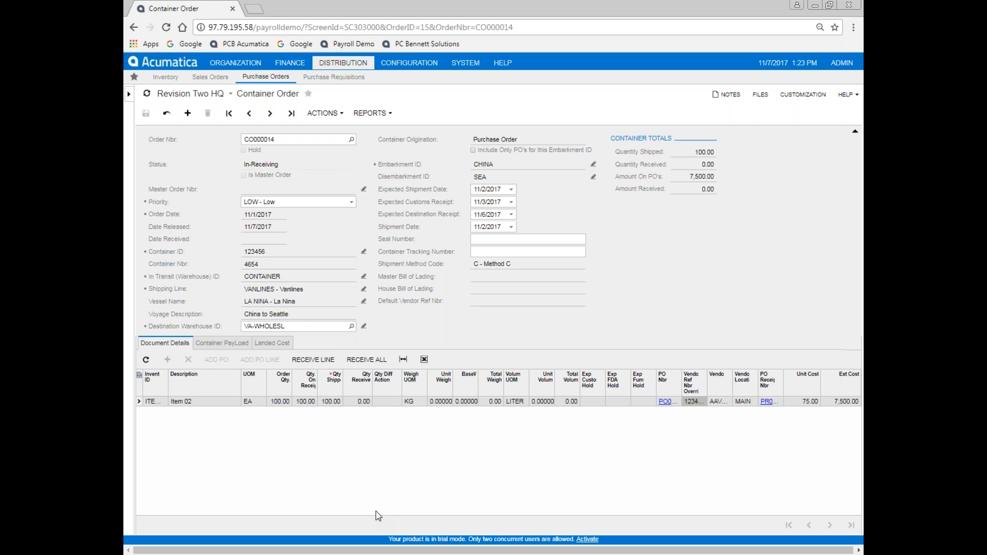
pyautogui.click(231, 401)
pyautogui.click(309, 360)
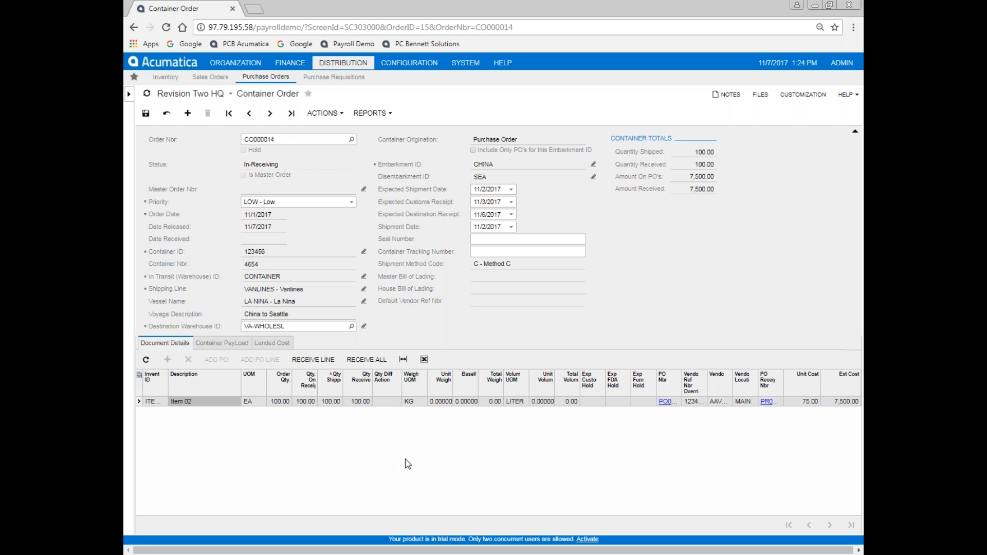
# Try to complete receiving of the container order, and review its landed cost line and available actions
pyautogui.click(323, 113)
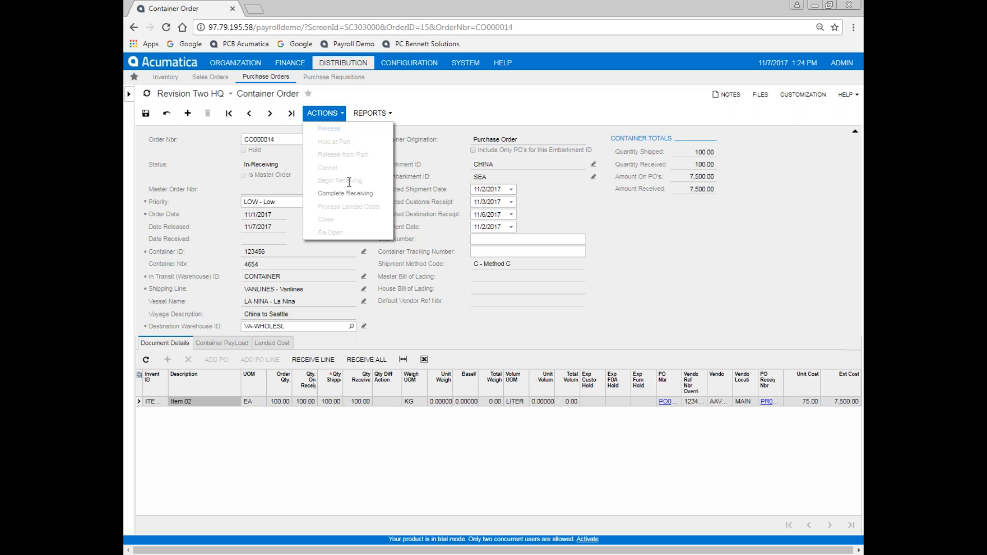
pyautogui.click(316, 195)
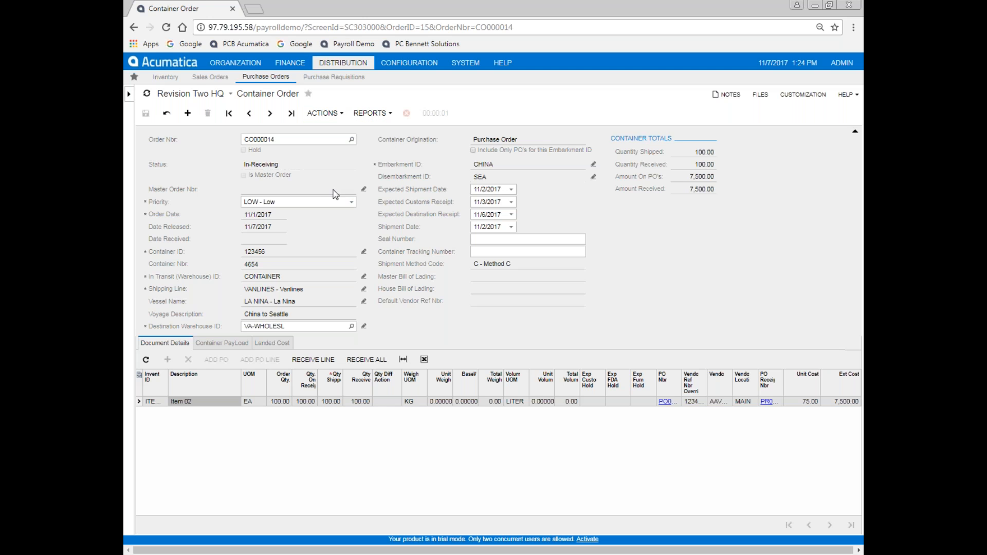
pyautogui.moveTo(406, 114)
pyautogui.click(287, 345)
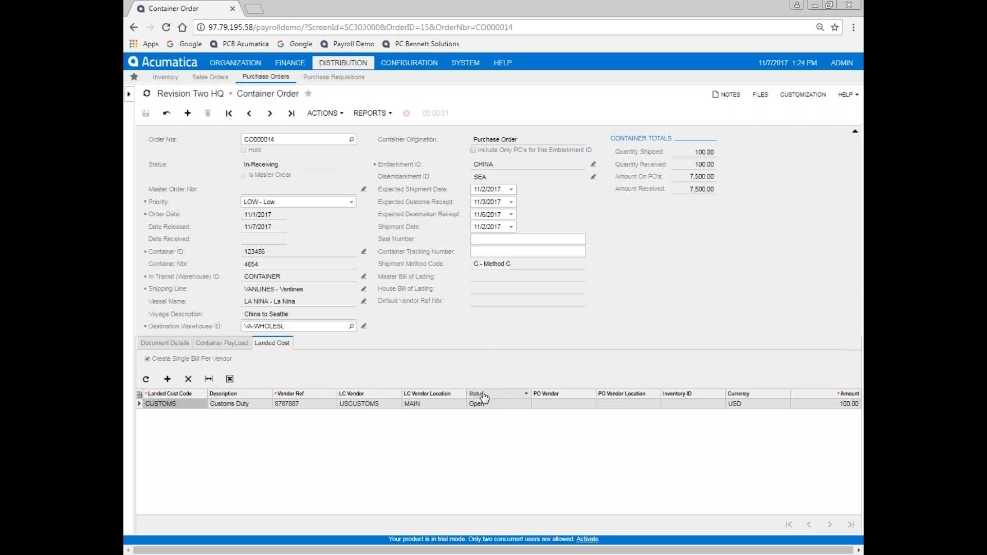
pyautogui.click(330, 114)
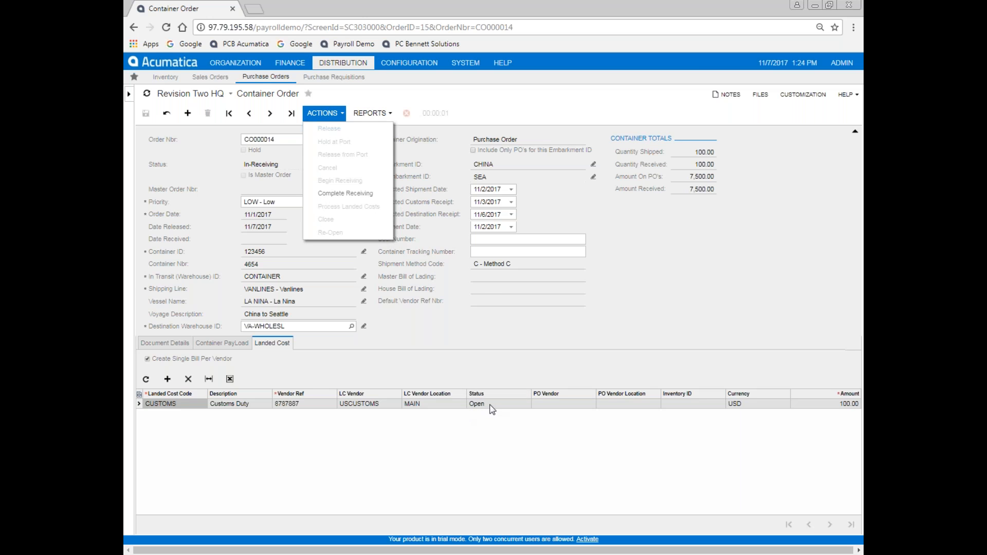
pyautogui.click(671, 334)
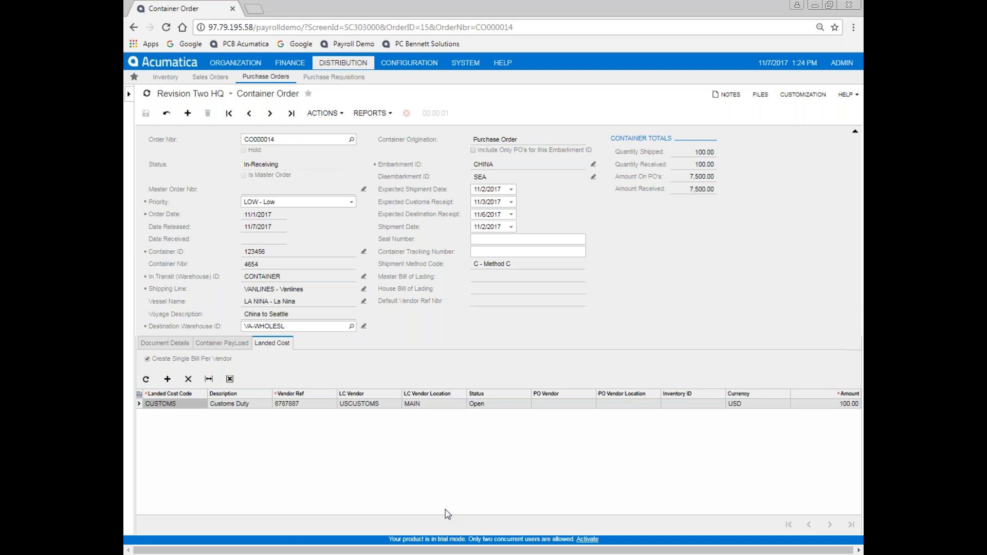
pyautogui.click(324, 114)
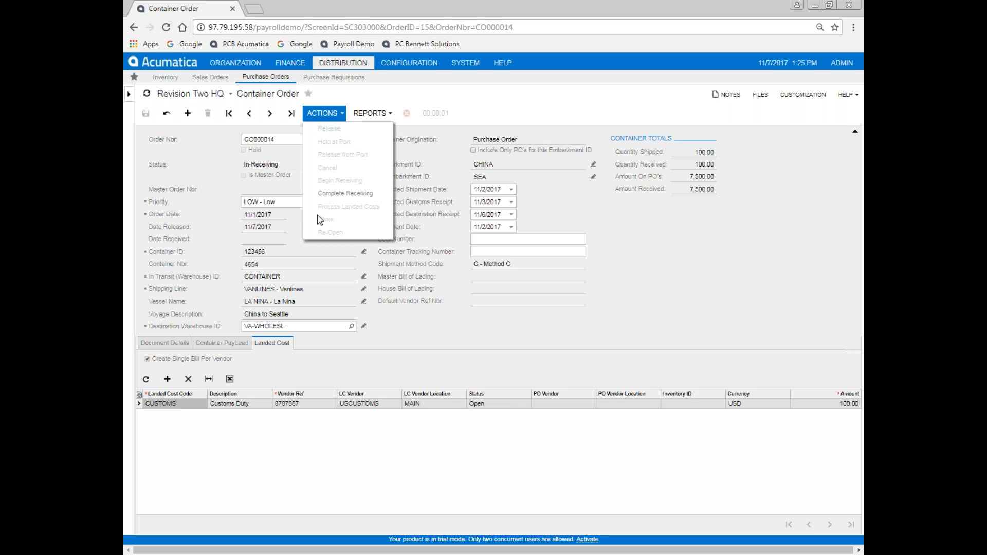
# Open the Container Order Mass Processing screen in Purchase Orders
pyautogui.click(128, 94)
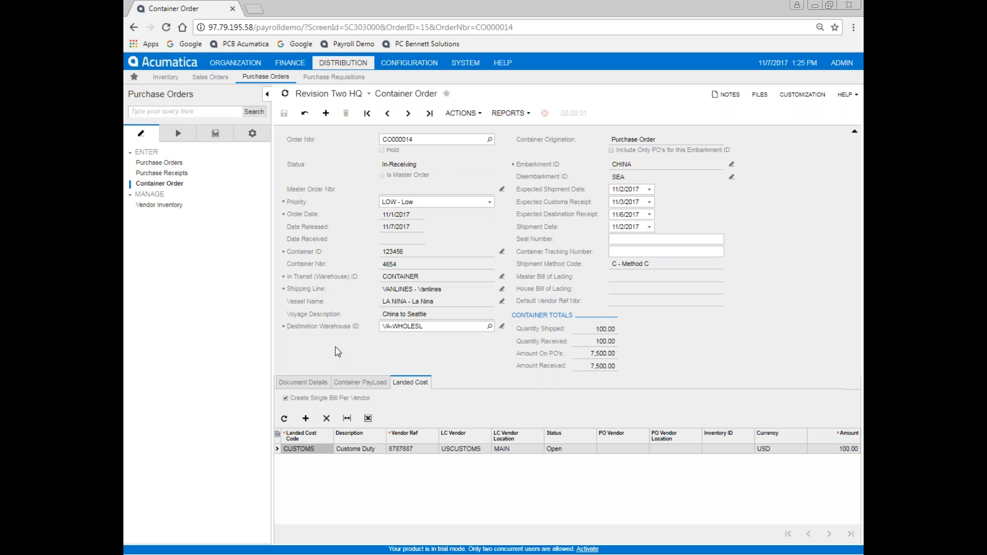
pyautogui.click(178, 135)
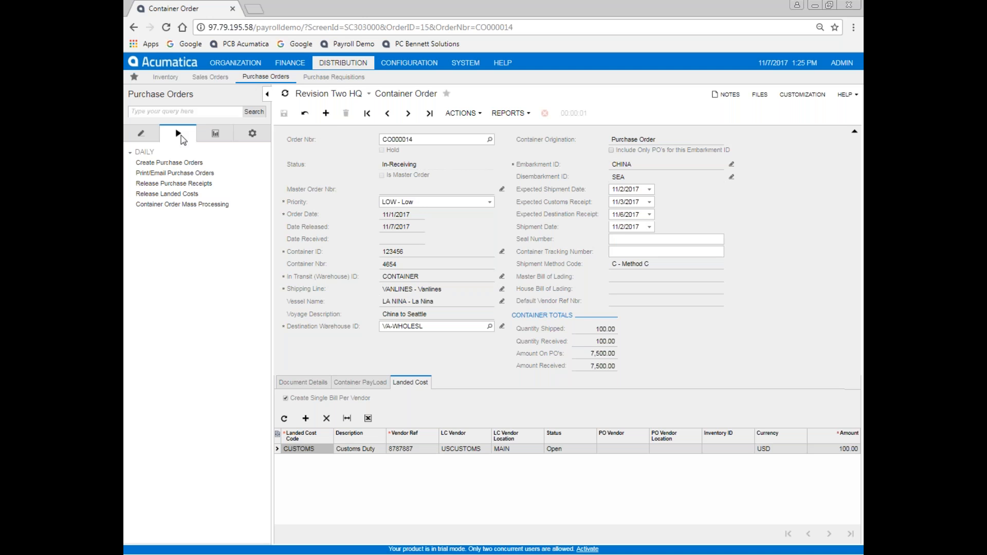
pyautogui.click(158, 206)
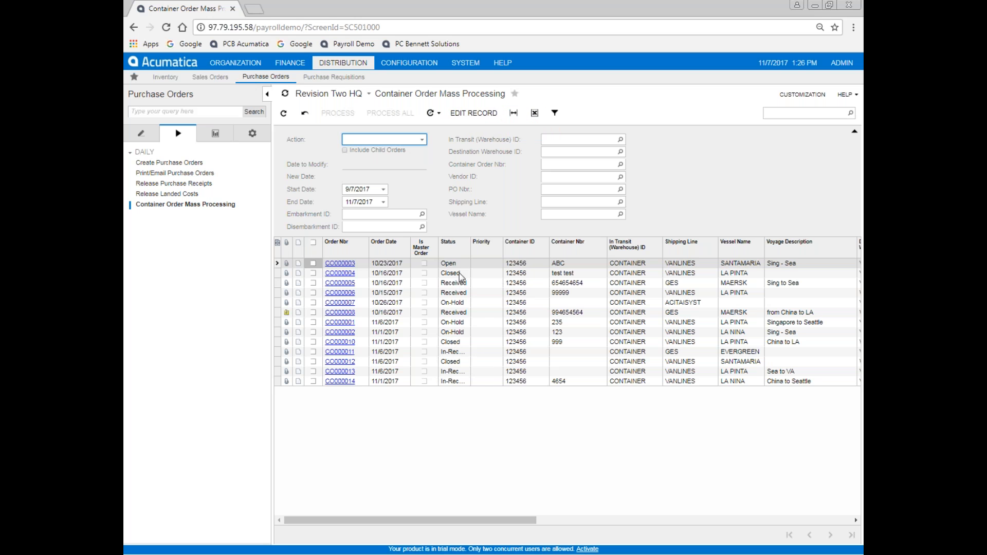
# Filter the container order list by status to show only Open orders
pyautogui.click(465, 242)
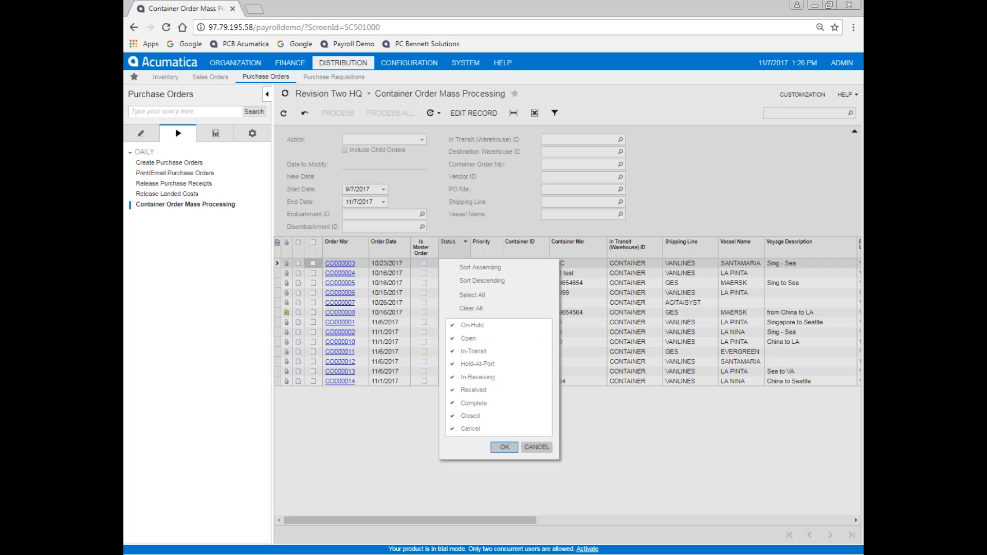
pyautogui.click(469, 309)
pyautogui.click(466, 338)
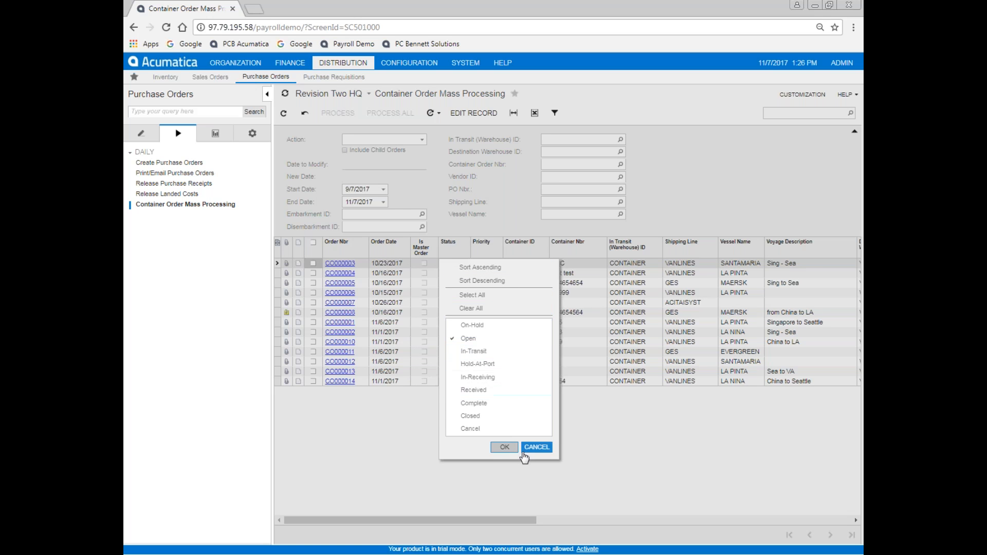
pyautogui.click(505, 447)
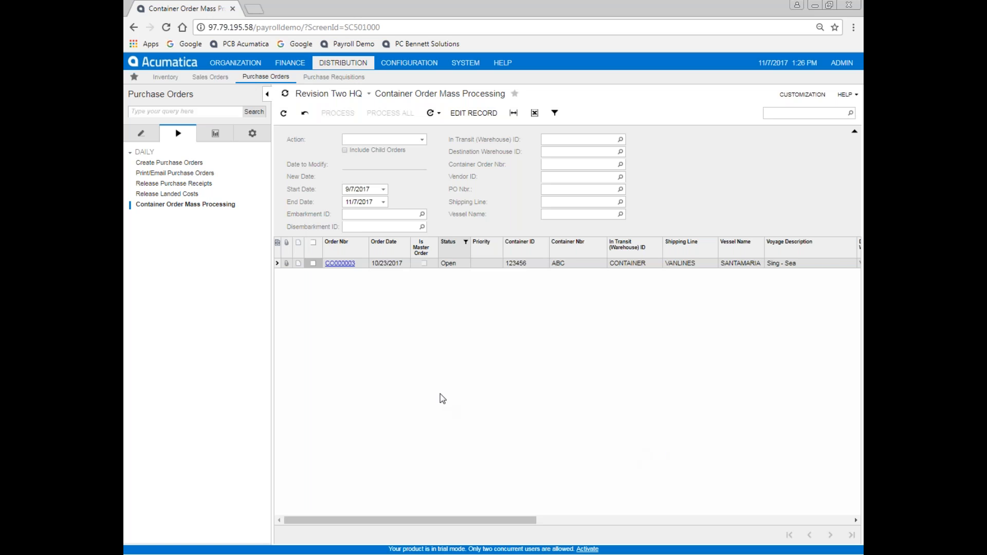
# Reset the Status filter to include all statuses
pyautogui.click(466, 242)
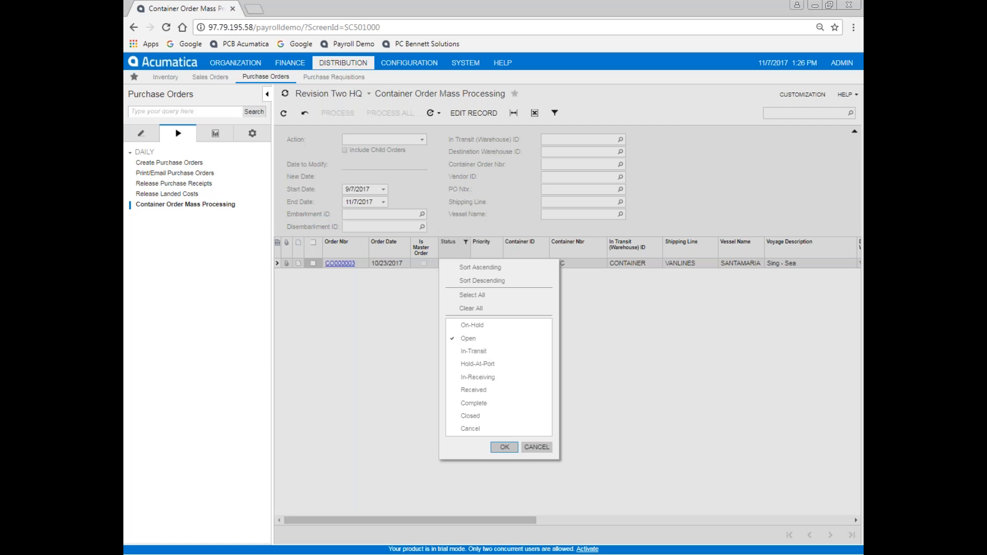
pyautogui.click(465, 309)
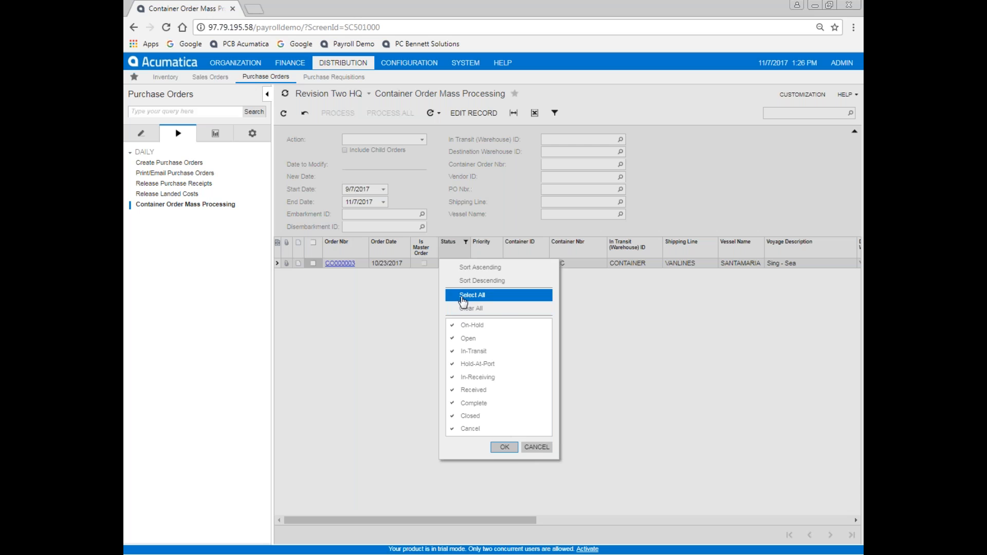
pyautogui.click(464, 301)
pyautogui.click(504, 448)
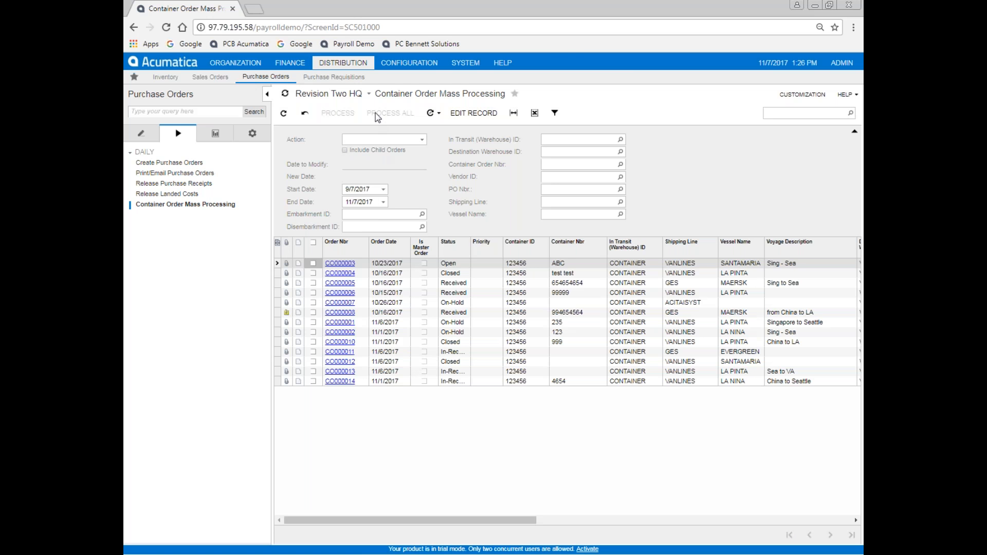
# Filter the container orders by embarkment ID SING, and clear that filter again
pyautogui.click(422, 216)
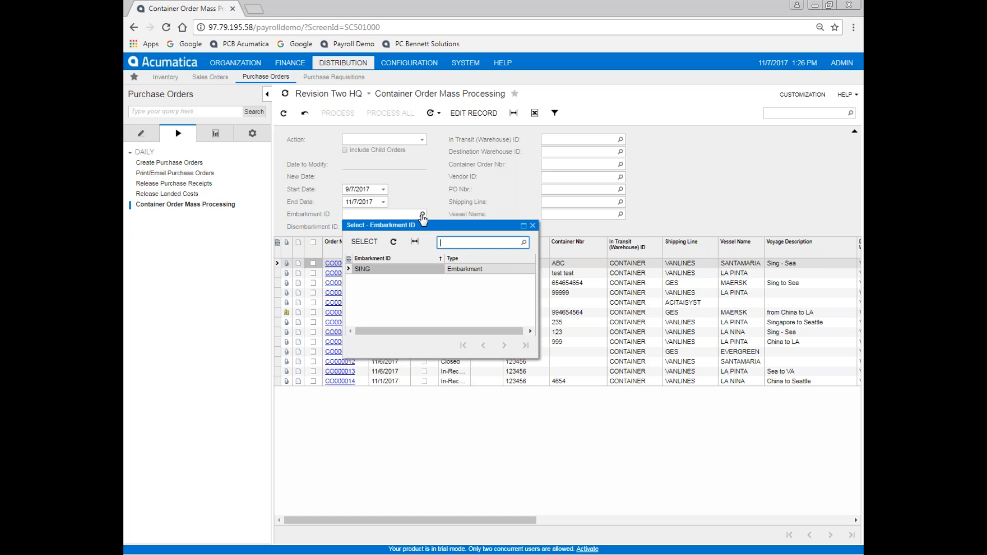
pyautogui.doubleClick(401, 270)
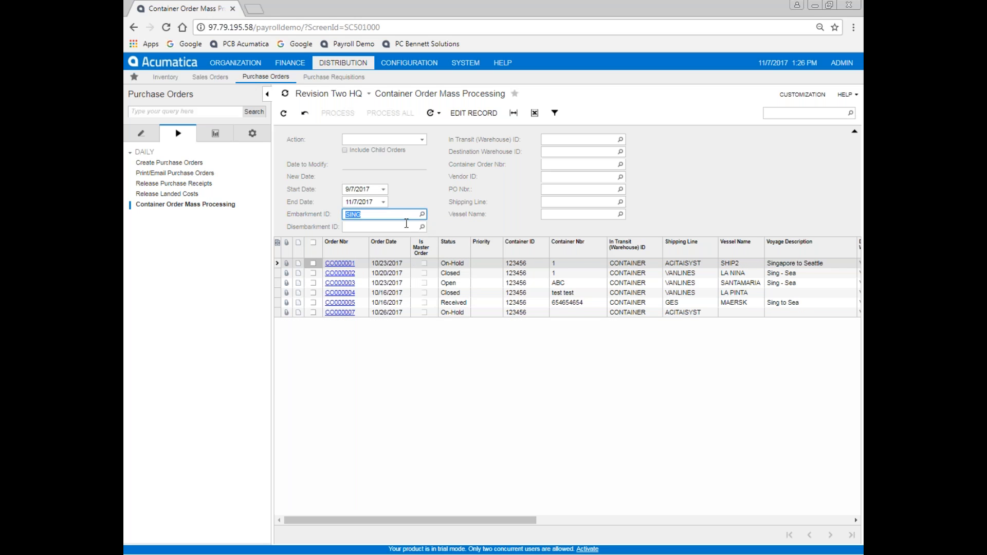
pyautogui.press('BackSpace')
pyautogui.click(377, 225)
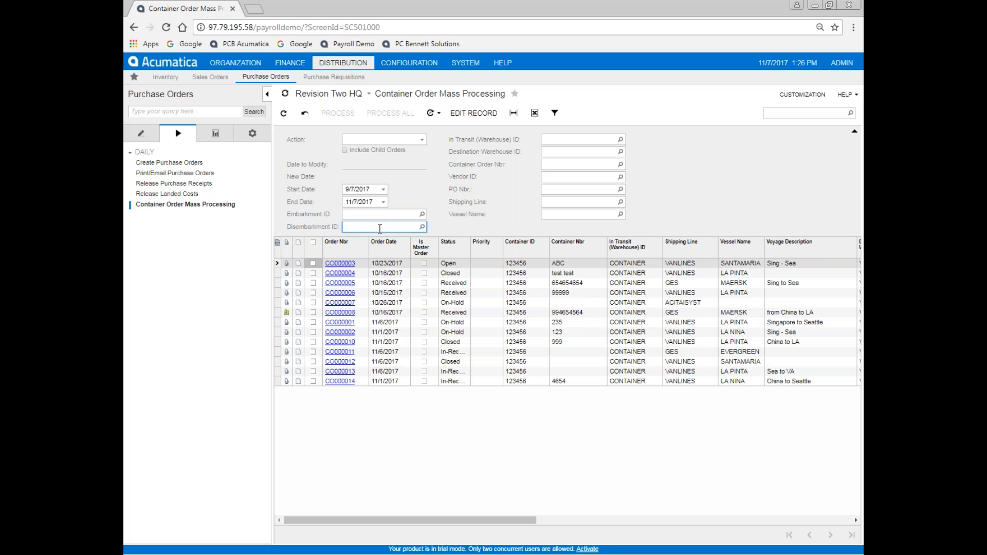
# Set the In Transit (Warehouse) ID filter to CONTAINER and review the available mass processing actions
pyautogui.click(552, 140)
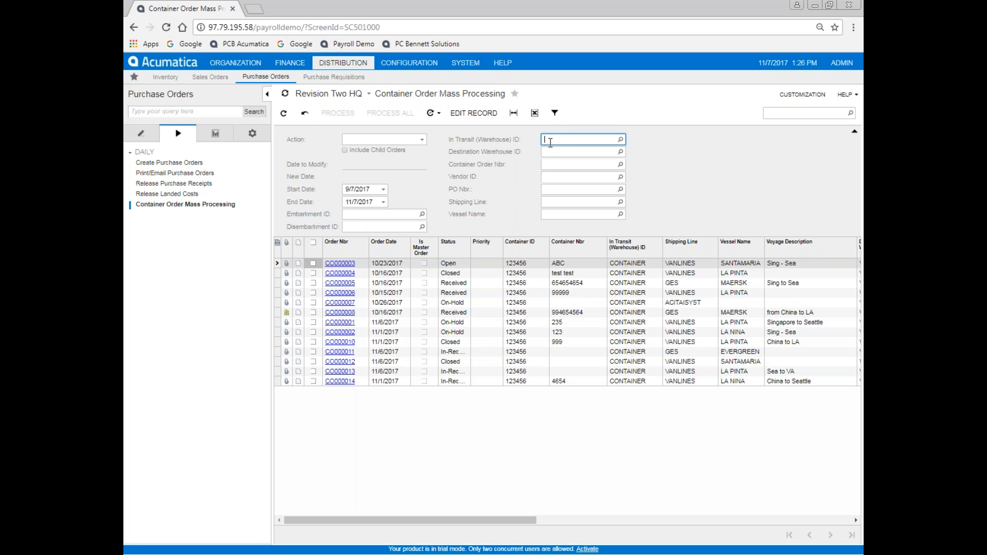
pyautogui.click(621, 140)
pyautogui.doubleClick(600, 197)
pyautogui.click(563, 154)
pyautogui.click(422, 140)
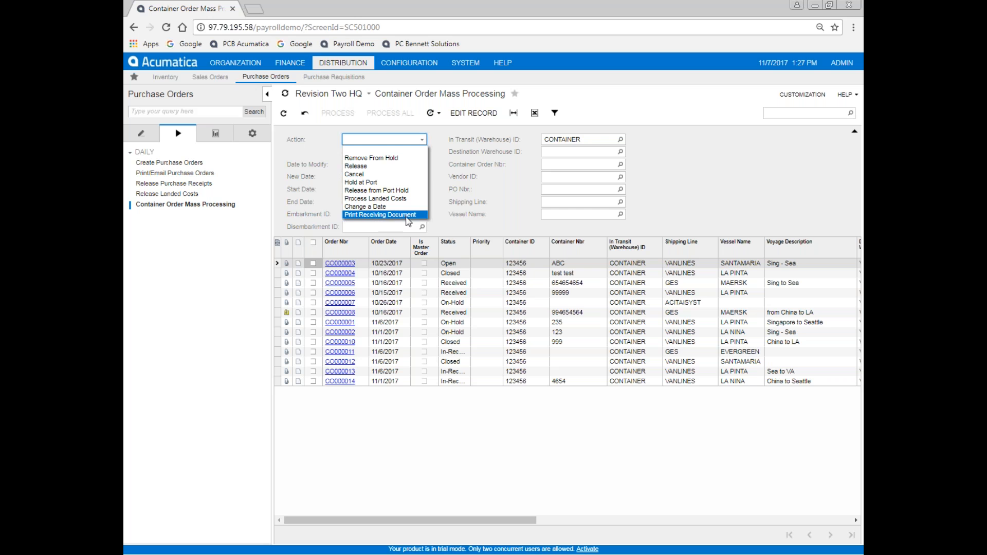
pyautogui.click(331, 432)
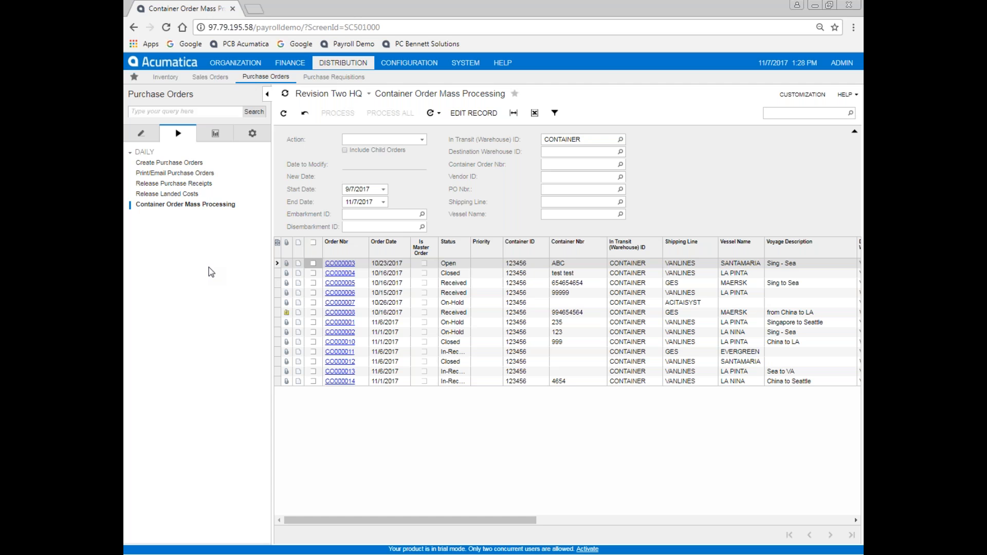
# Bring up the blank Container Order form, and look up ITEM 01 in the inventory's Stock Items
pyautogui.click(142, 135)
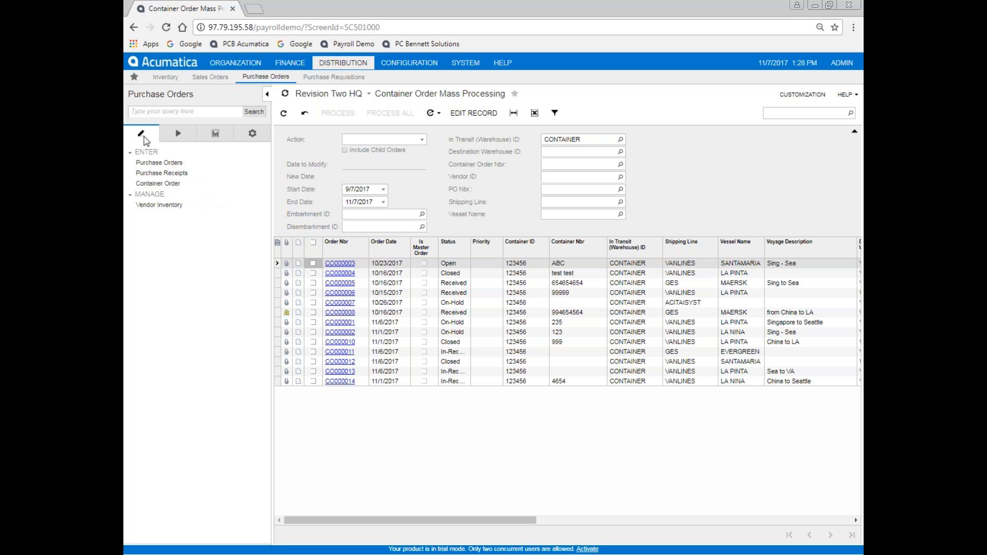
pyautogui.click(155, 183)
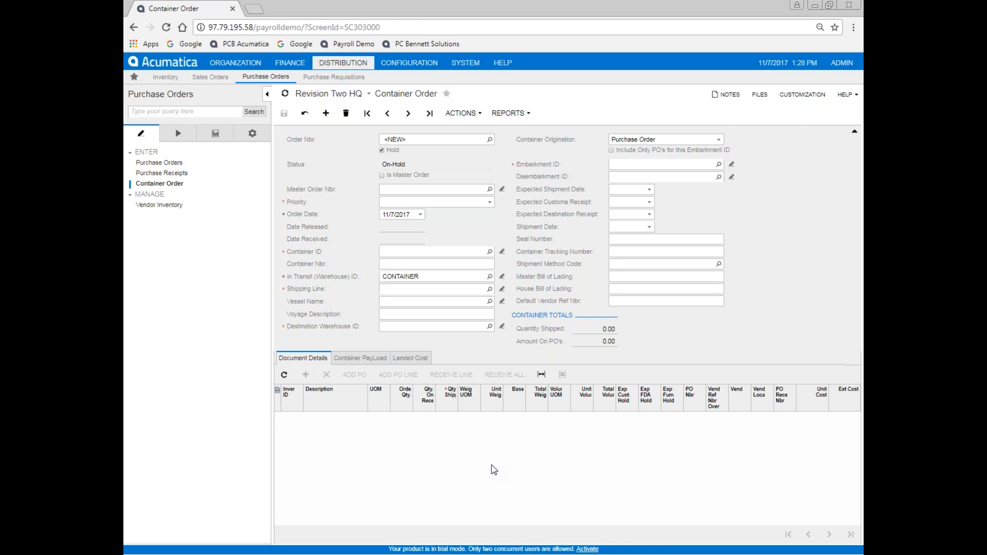
pyautogui.click(166, 77)
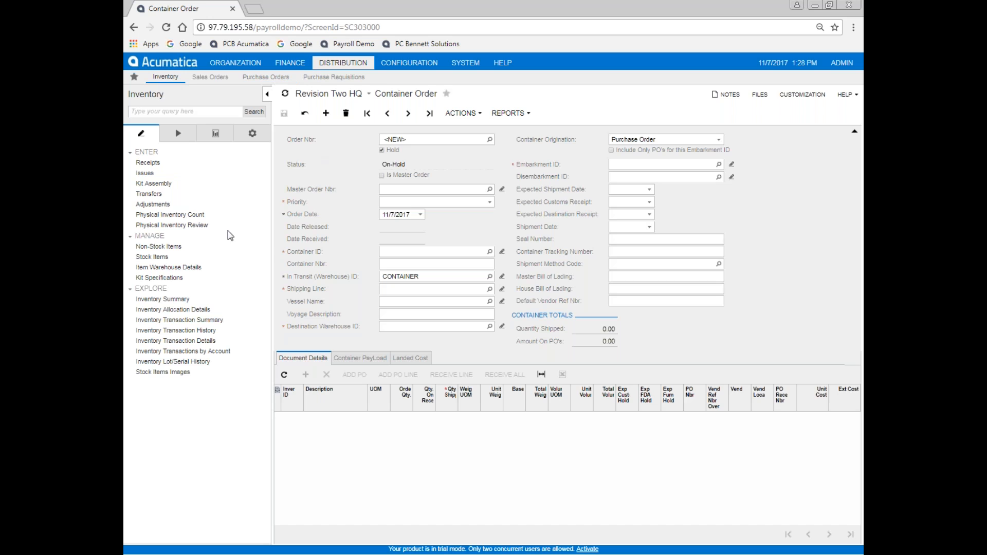
pyautogui.click(164, 258)
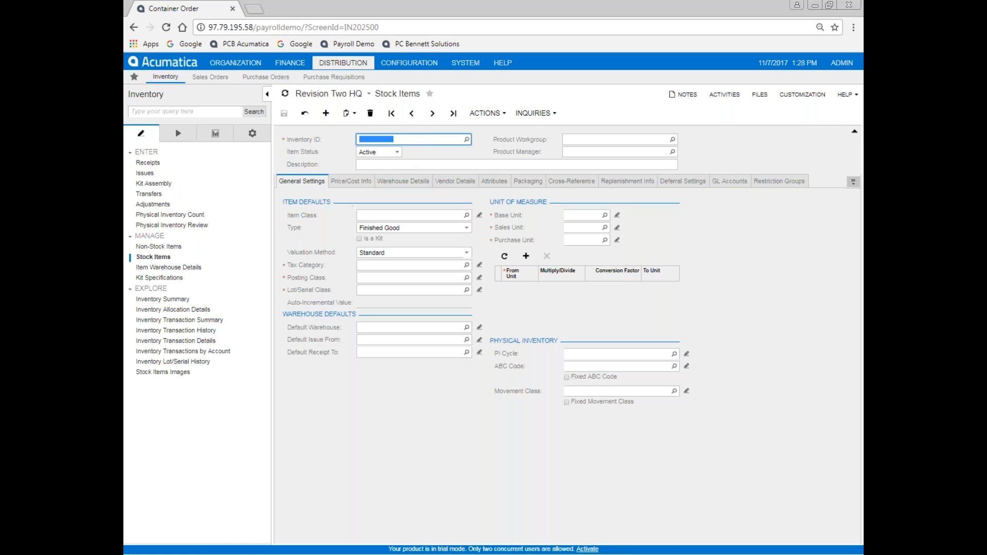
pyautogui.write('ITEM 01')
pyautogui.press('Tab')
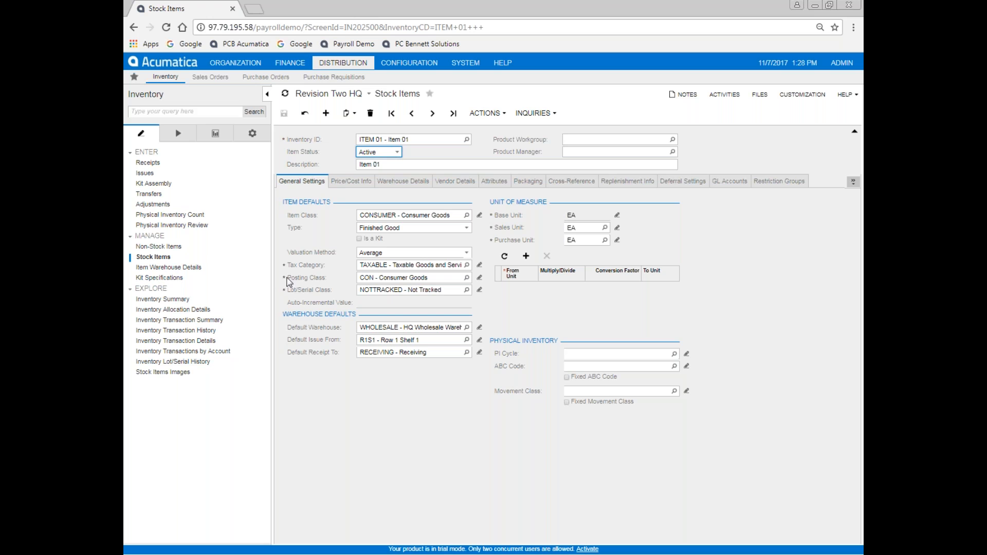
# Display the Inventory Transaction Details for inventory ID ITEM 01
pyautogui.click(175, 341)
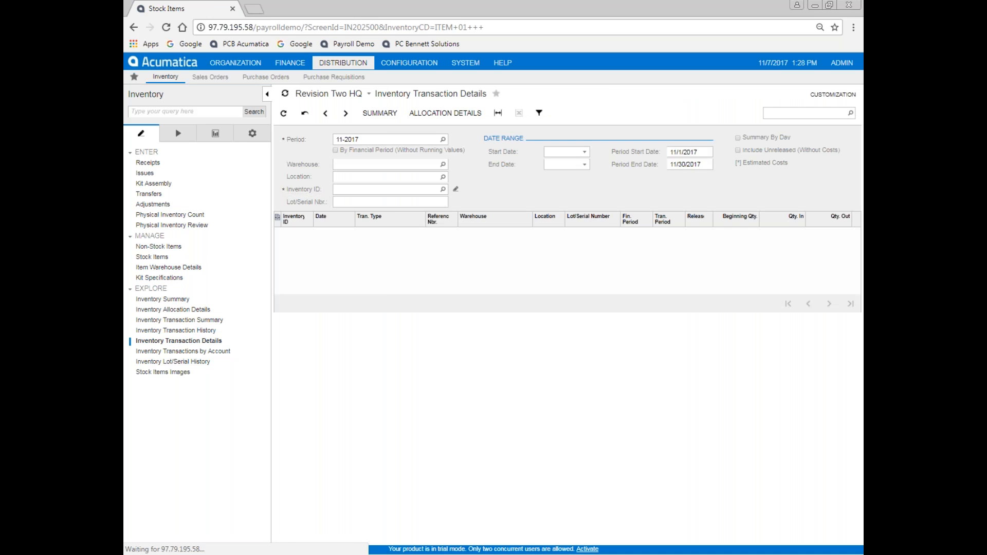
pyautogui.click(339, 191)
pyautogui.write('item')
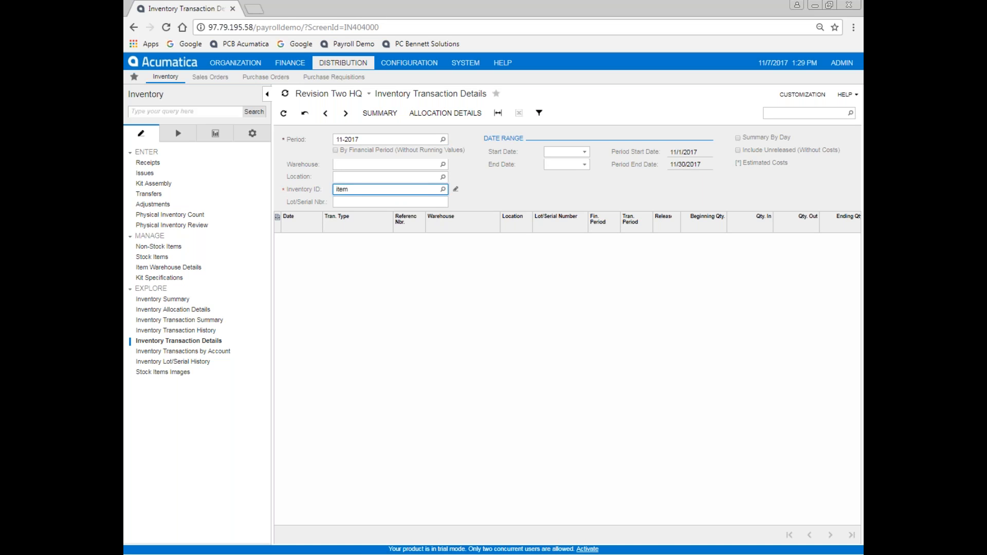
pyautogui.press('Tab')
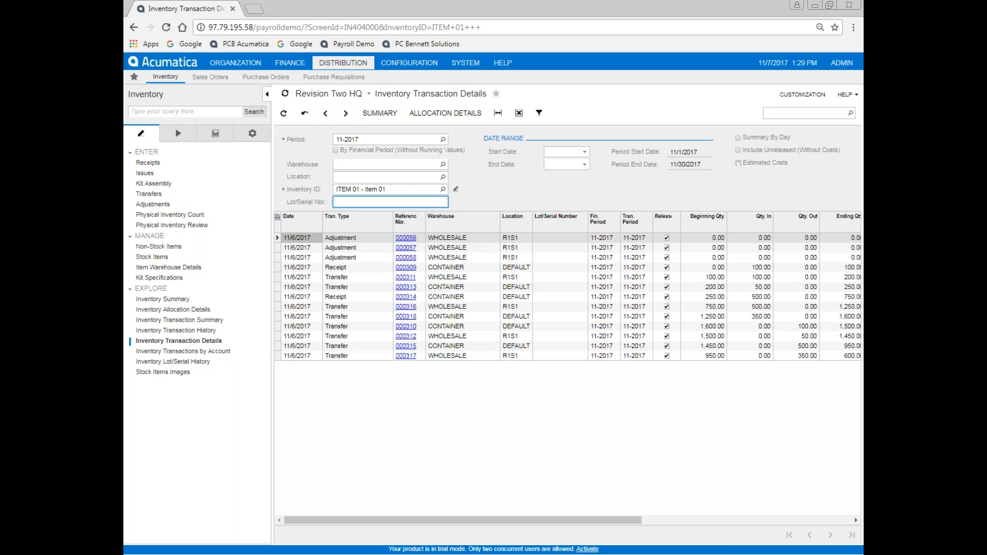
# Examine the types, warehouses, quantities and cost columns of the listed receipt and transfer transactions
pyautogui.click(360, 257)
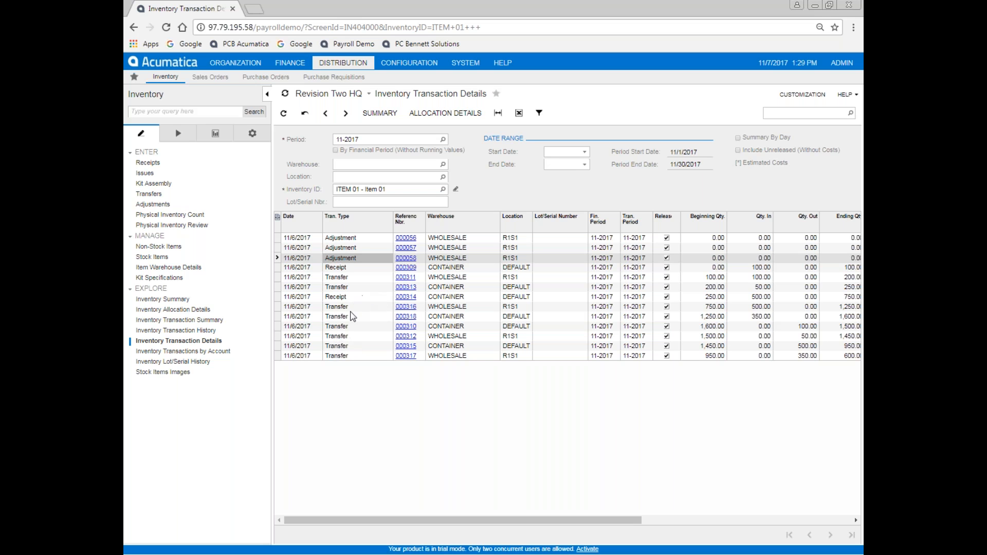
pyautogui.click(370, 268)
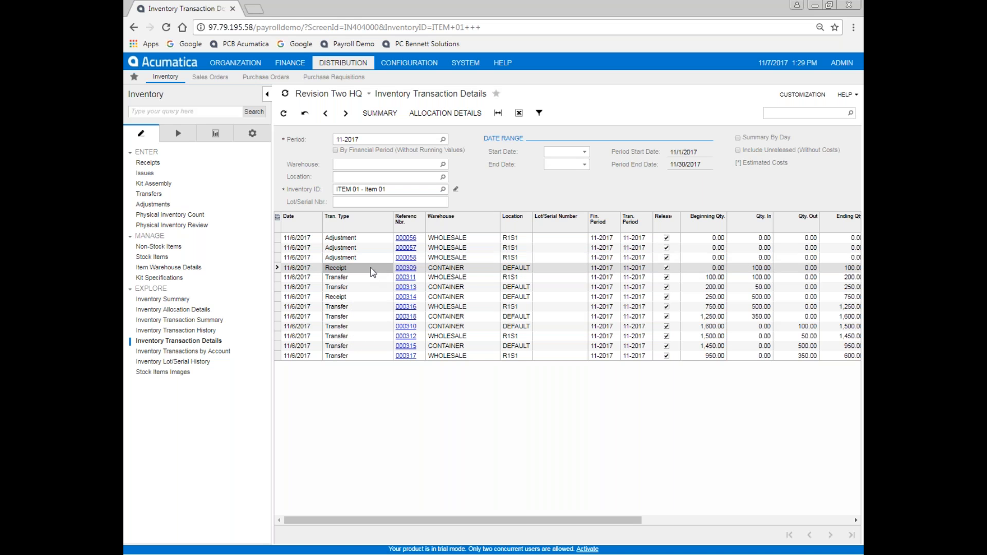
pyautogui.click(358, 280)
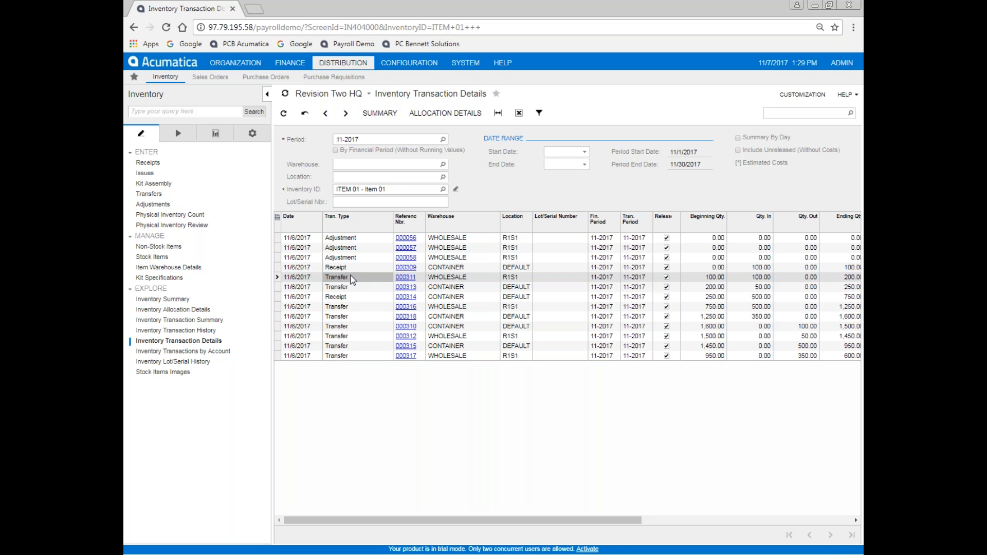
pyautogui.click(349, 268)
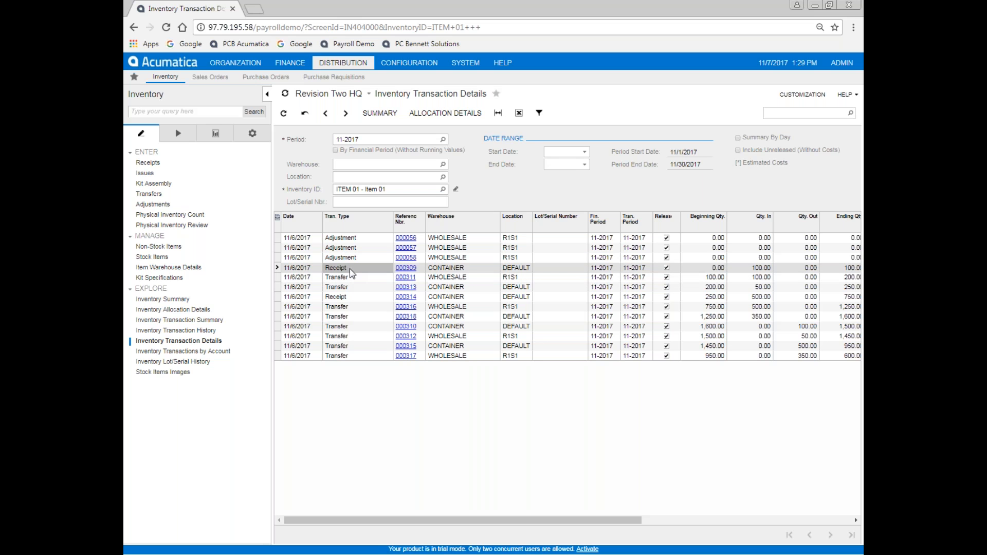
pyautogui.click(350, 278)
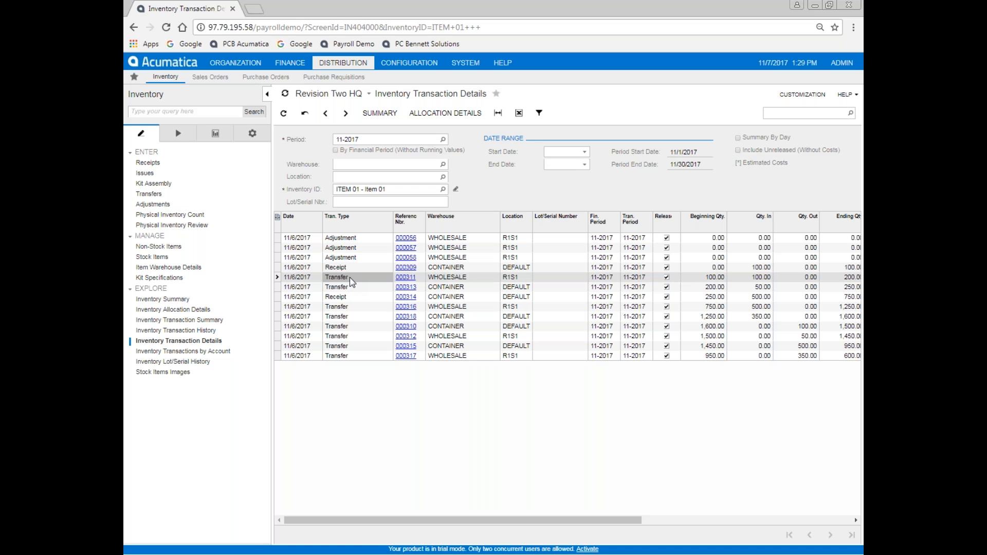
pyautogui.click(474, 278)
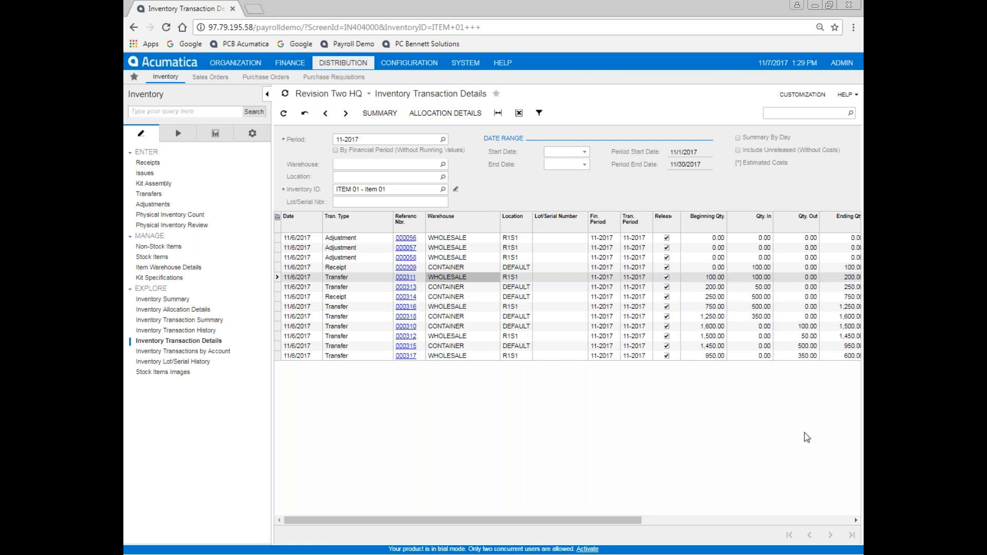
pyautogui.moveTo(618, 525); pyautogui.dragTo(739, 523)
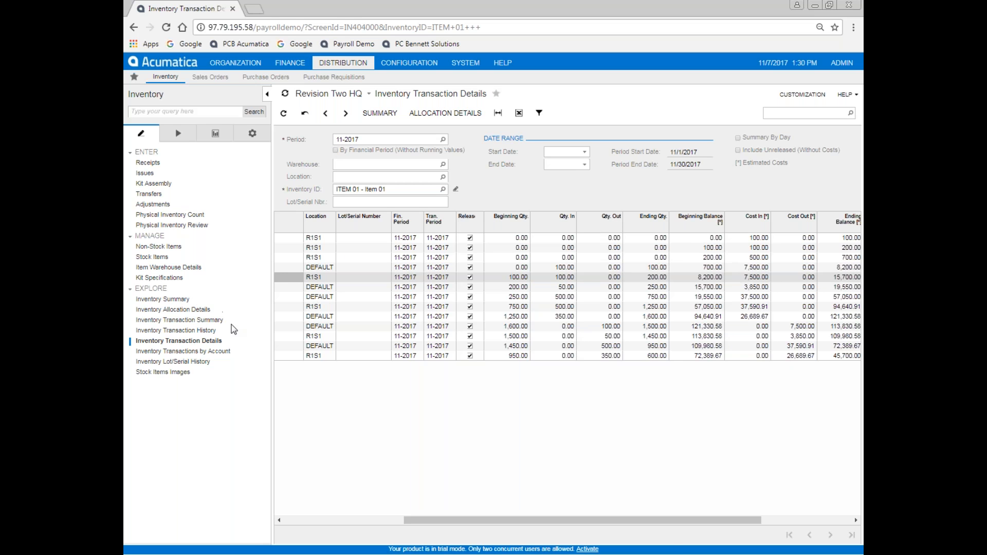
# Look up the price and cost information of ITEM 01 in a separate Stock Items browser tab, and return to Inventory Transaction Details
pyautogui.rightClick(152, 257)
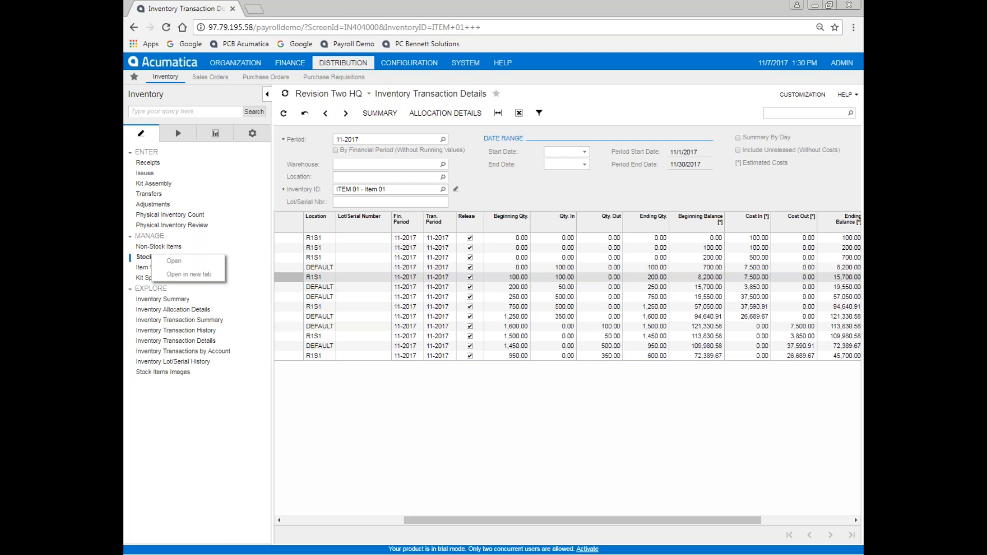
pyautogui.click(188, 274)
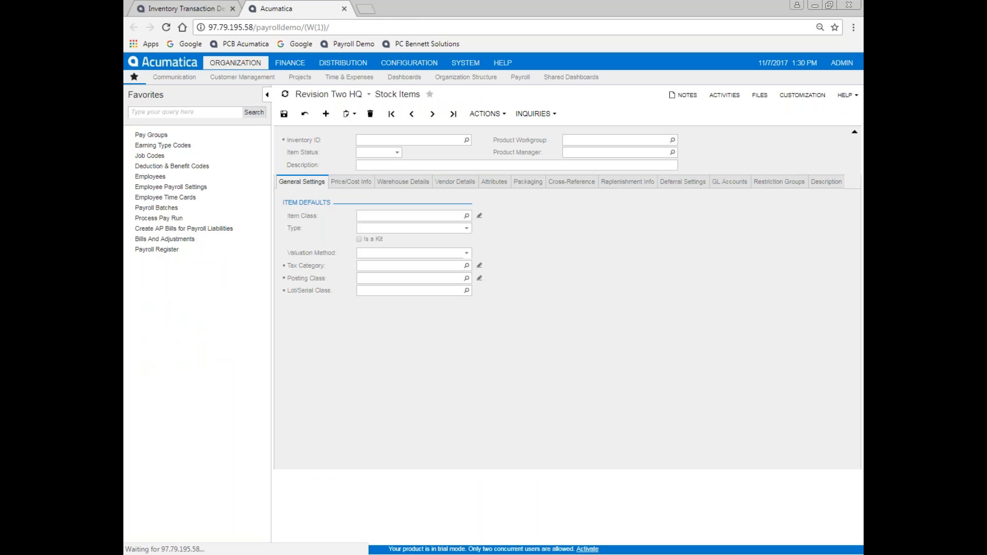
pyautogui.write('ITE')
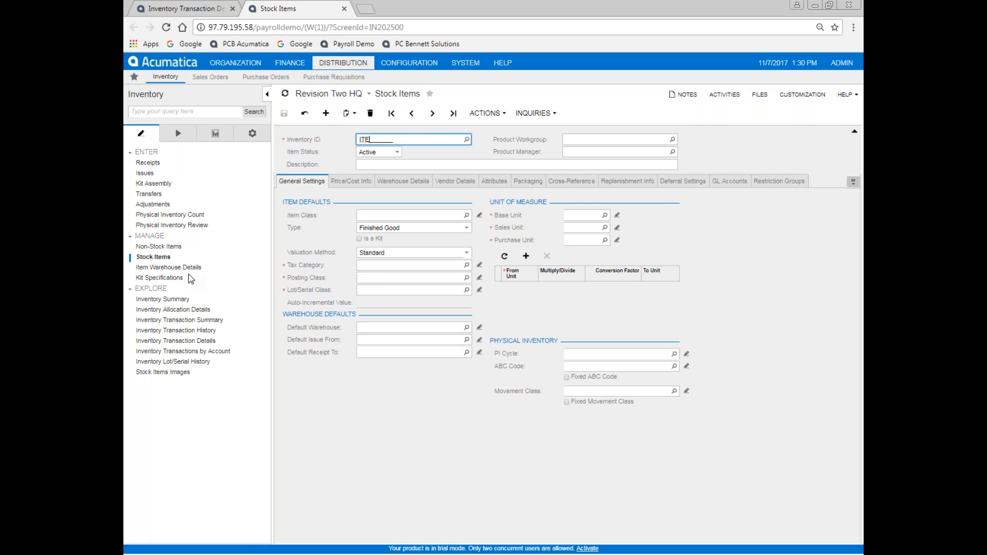
pyautogui.write('M 01')
pyautogui.press('Tab')
pyautogui.click(347, 184)
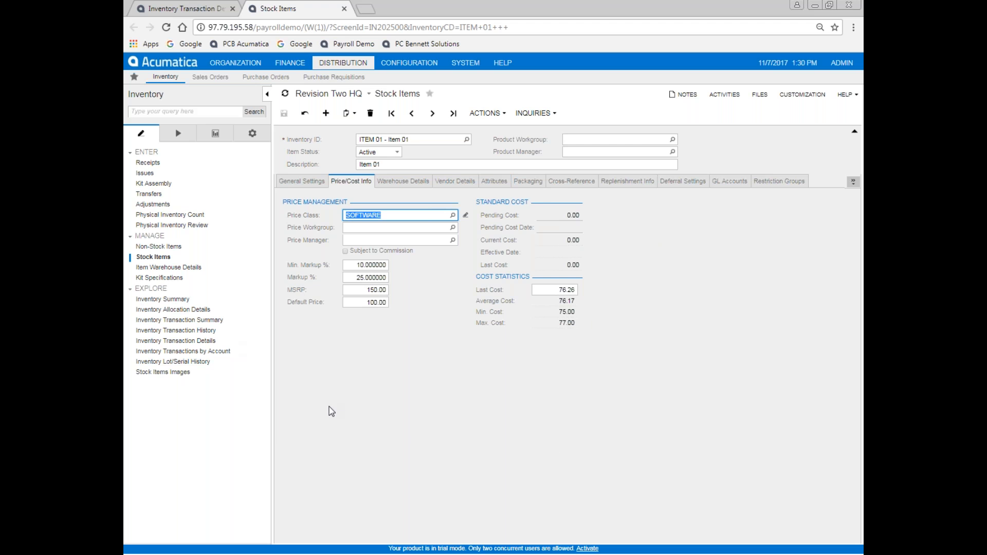
pyautogui.click(199, 12)
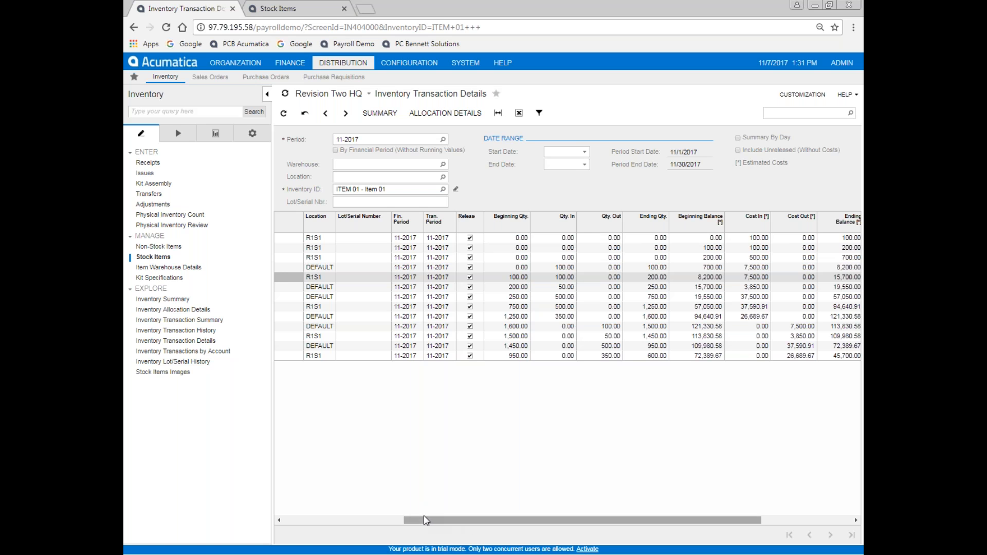
pyautogui.moveTo(422, 521); pyautogui.dragTo(127, 401)
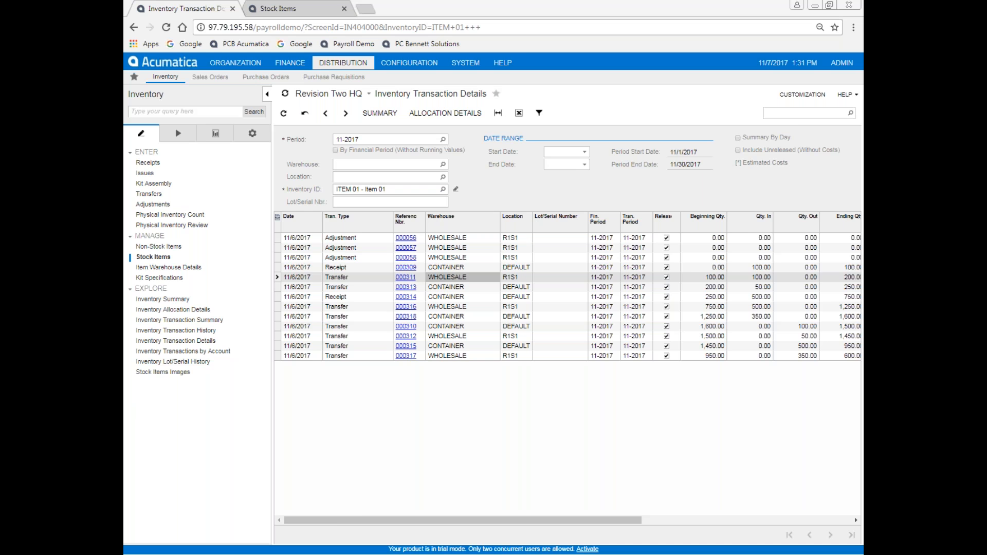
pyautogui.hotkey('alt', 'Tab')
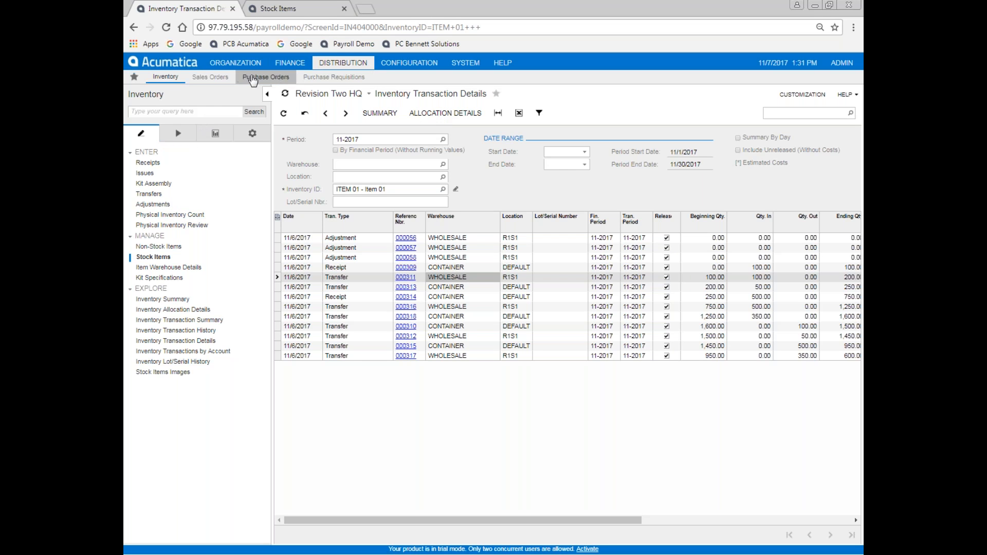
# Bring up the Container Order form from Purchase Orders and browse the first two saved orders
pyautogui.click(250, 77)
pyautogui.click(158, 184)
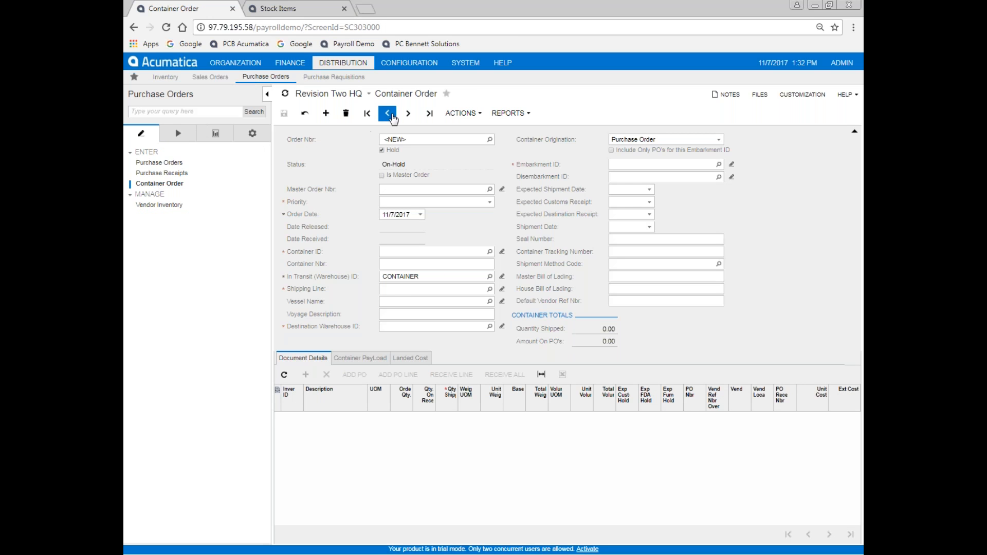
pyautogui.click(367, 113)
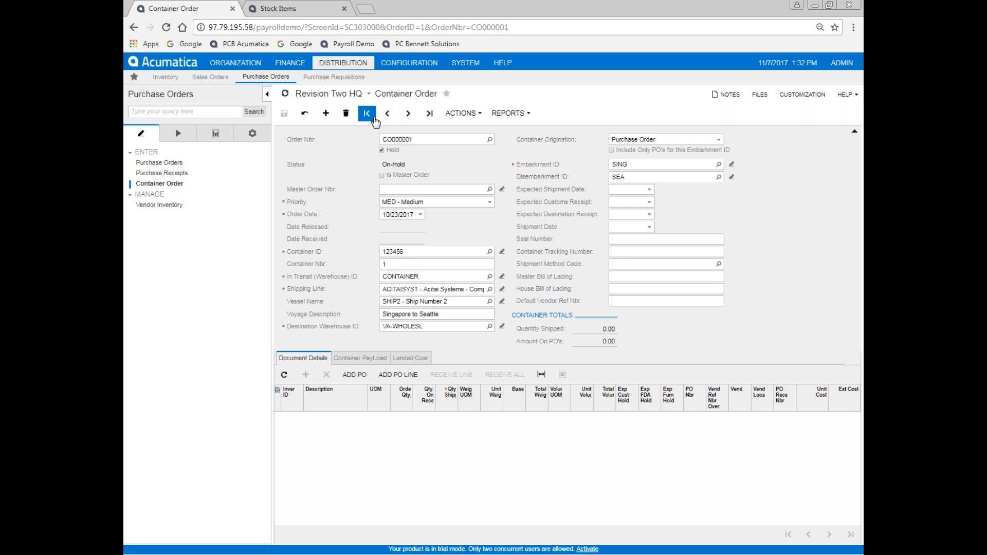
pyautogui.click(408, 114)
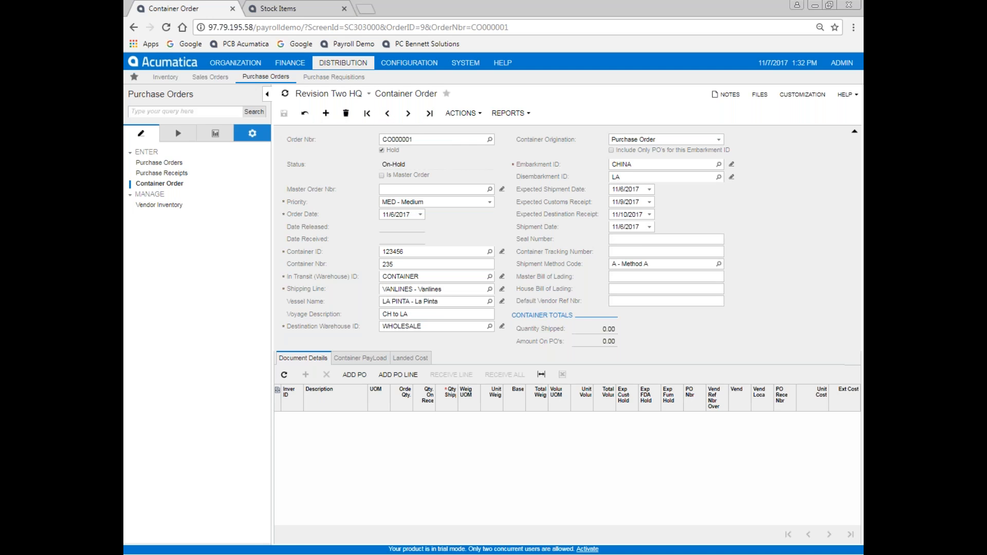
# Load the closed SING container order with the VANLINES shipping line dated 10/16/2017, and run its Container Order Receiving report
pyautogui.click(490, 140)
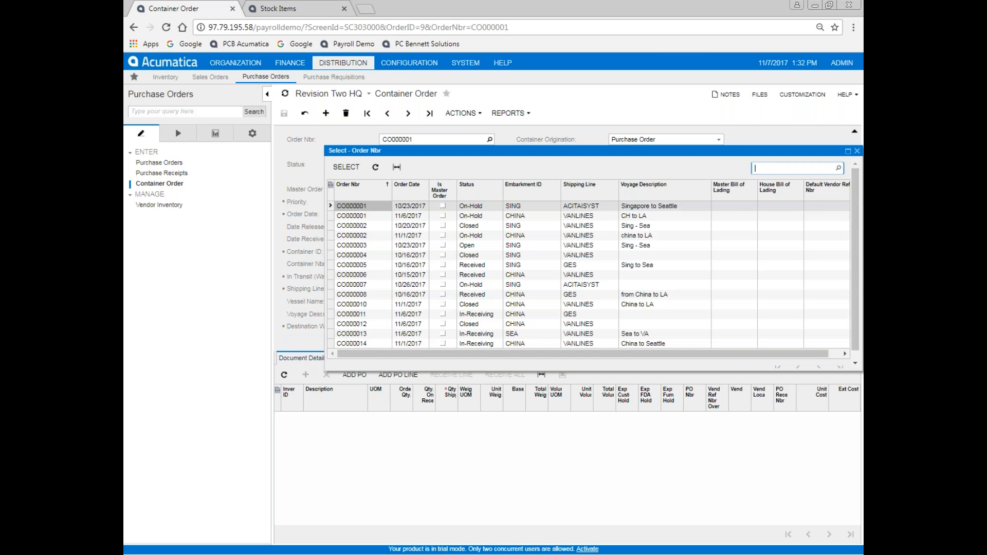
pyautogui.doubleClick(473, 256)
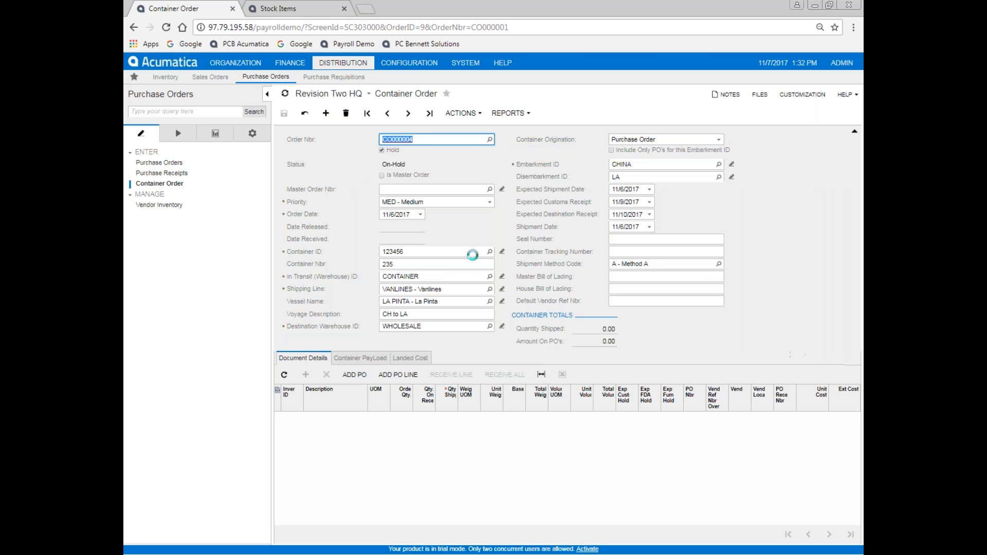
pyautogui.click(508, 114)
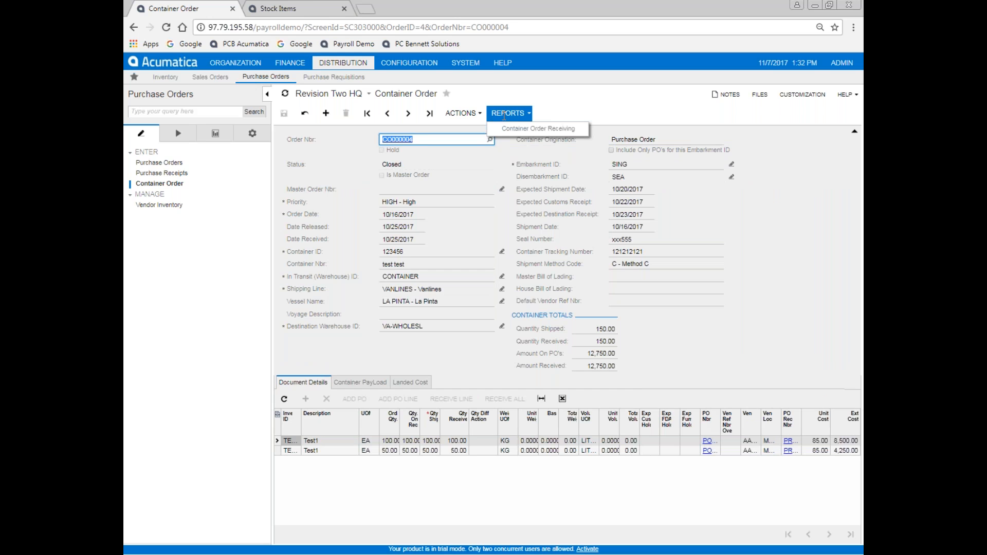
pyautogui.click(538, 129)
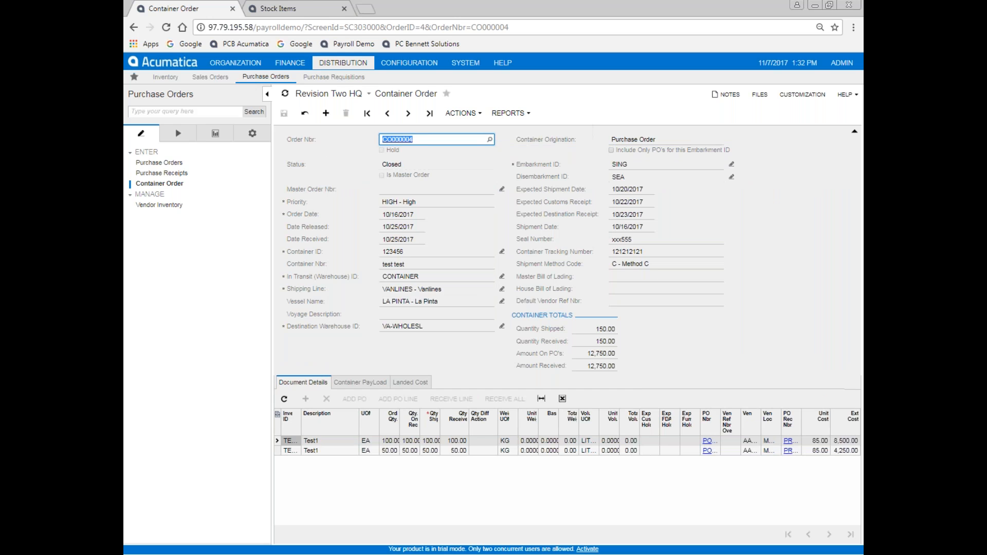